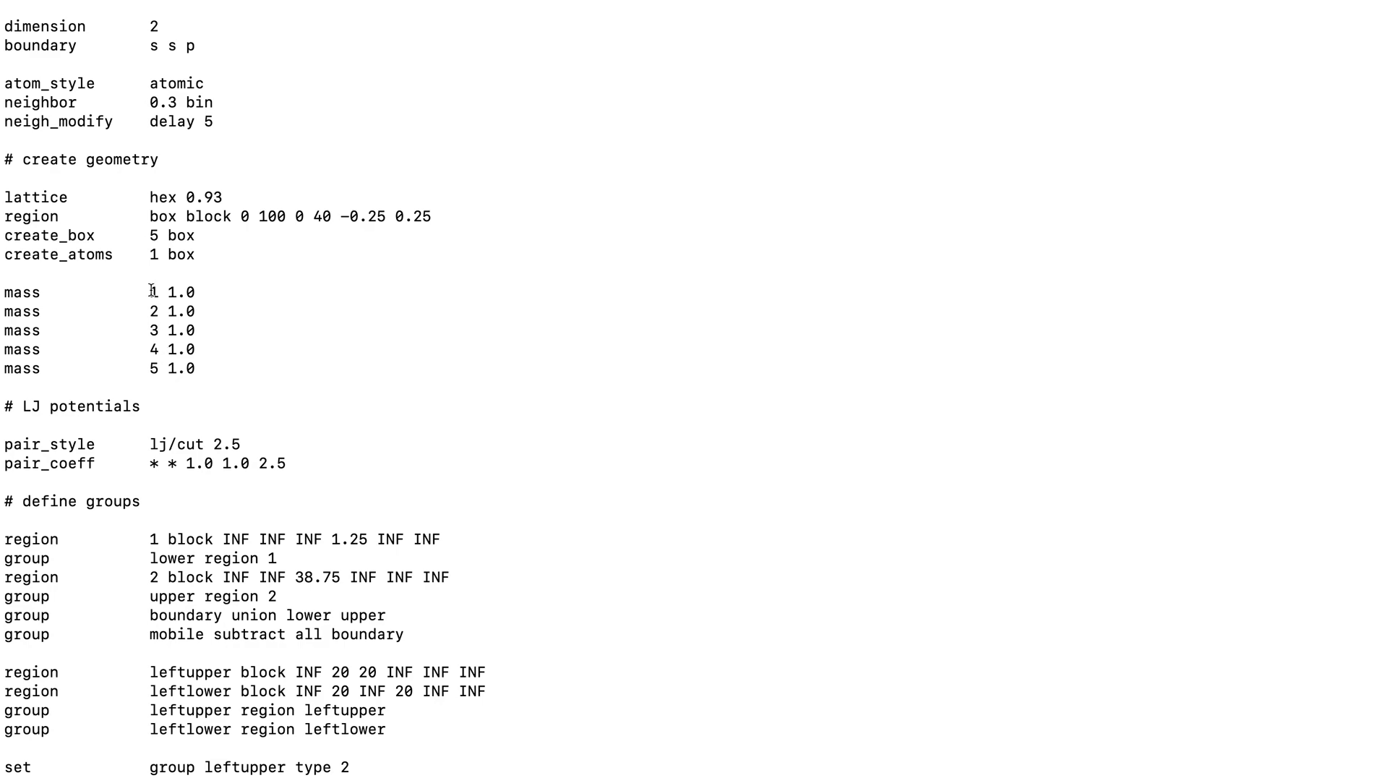
Step: Scroll through the crack input script's dimension, lattice, mass and group settings
key("Down")
key("Down")
key("Down")
key("Down")
key("Down")
key("Down")
key("Down")
key("Down")
key("Down")
key("Down")
key("Down")
key("Down")
key("Down")
key("Down")
key("Down")
key("Down")
key("Down")
key("Down")
key("Down")
key("Down")
key("Down")
key("Down")
key("Down")
key("Down")
key("Down")
key("Down")
key("Down")
key("Down")
key("Down")
key("Down")
key("Down")
key("Down")
key("Down")
key("Down")
key("Down")
key("Down")
key("Down")
key("Down")
key("Down")
key("Down")
key("Down")
key("Down")
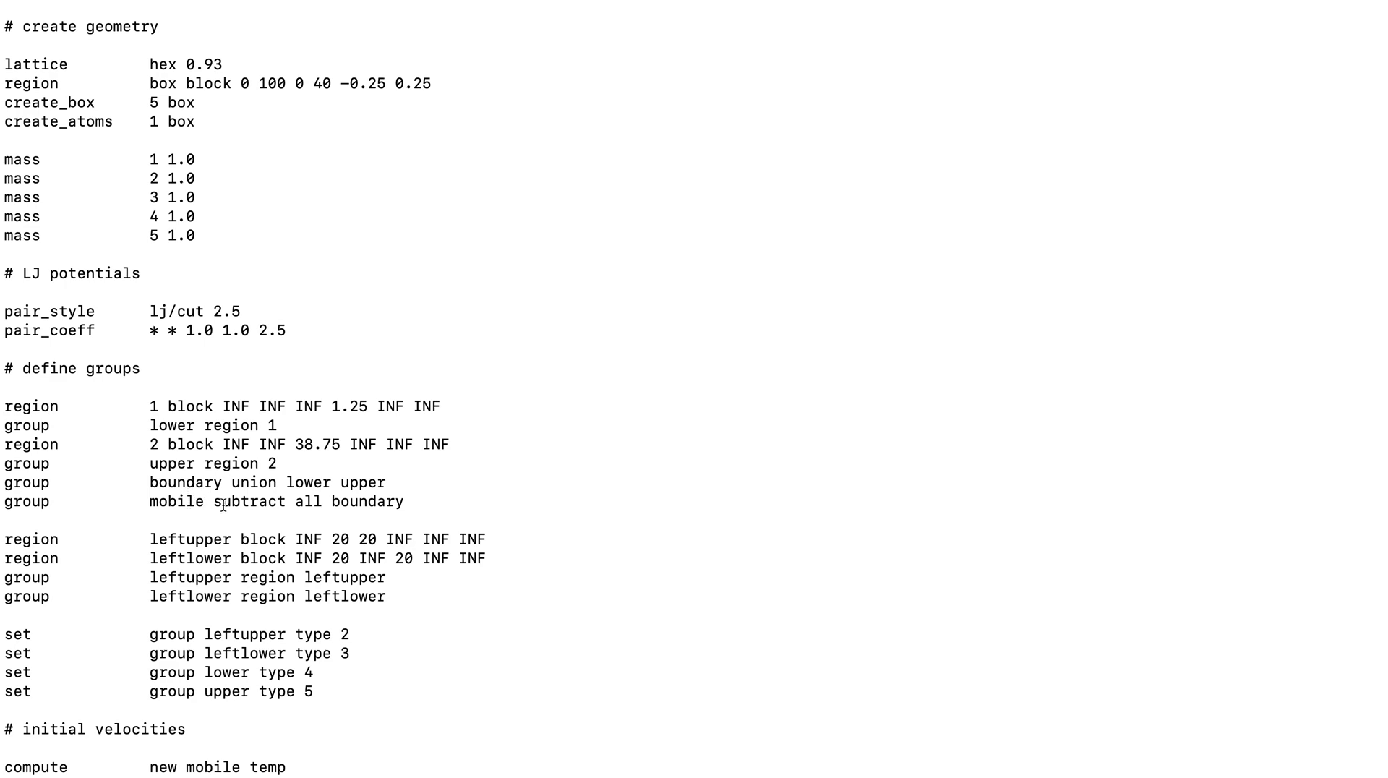
left_click_drag(297, 501, 323, 501)
left_click(323, 501)
scroll(208, 608, "down", 5)
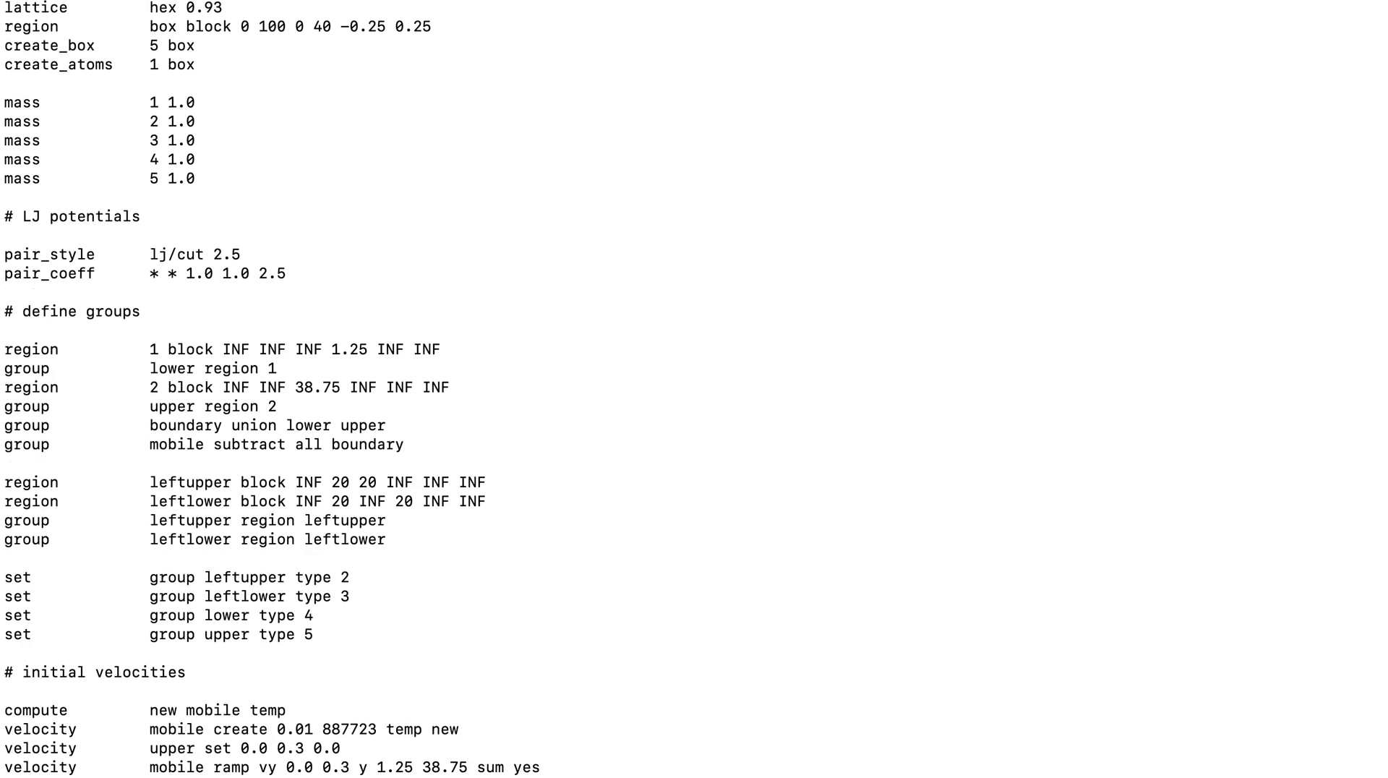
scroll(208, 608, "down", 1)
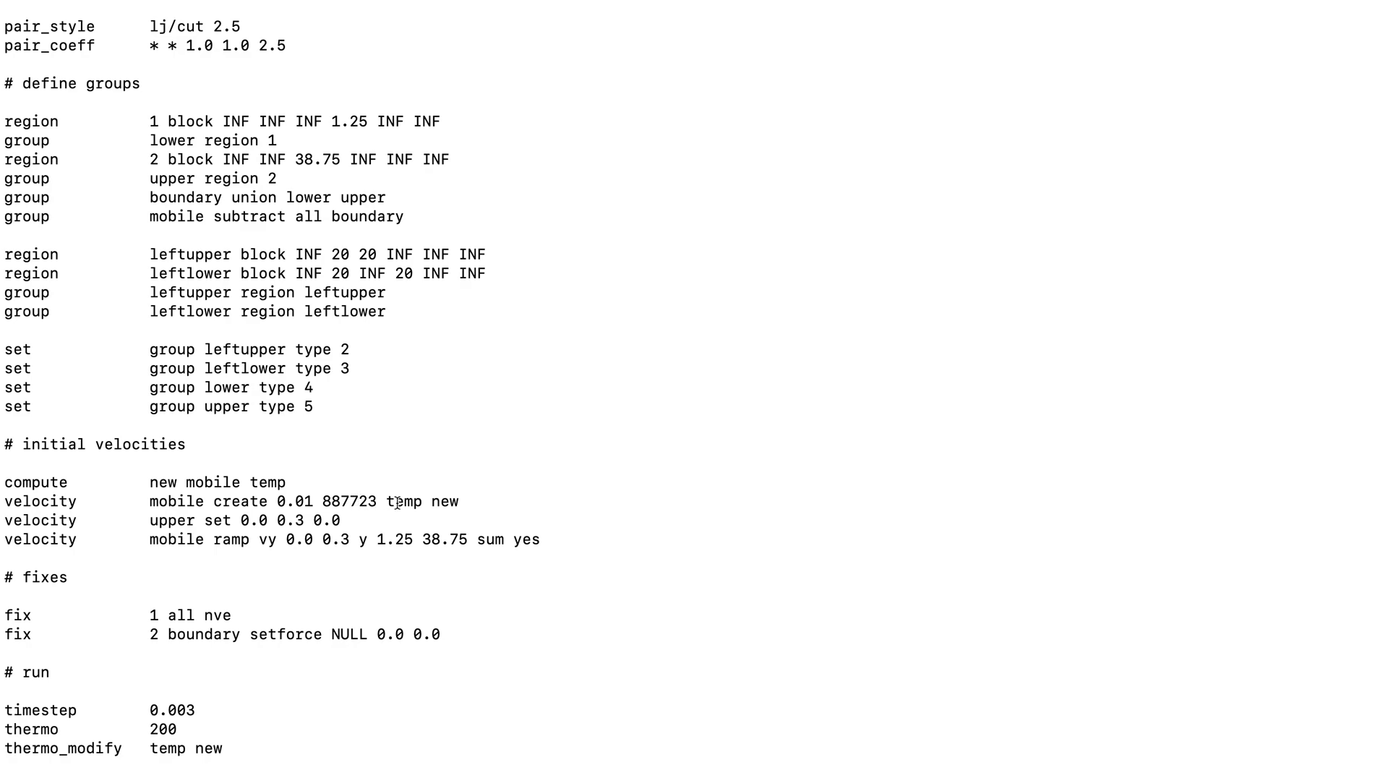
left_click_drag(386, 501, 466, 501)
double_click(445, 502)
left_click(290, 528)
scroll(217, 607, "down", 3)
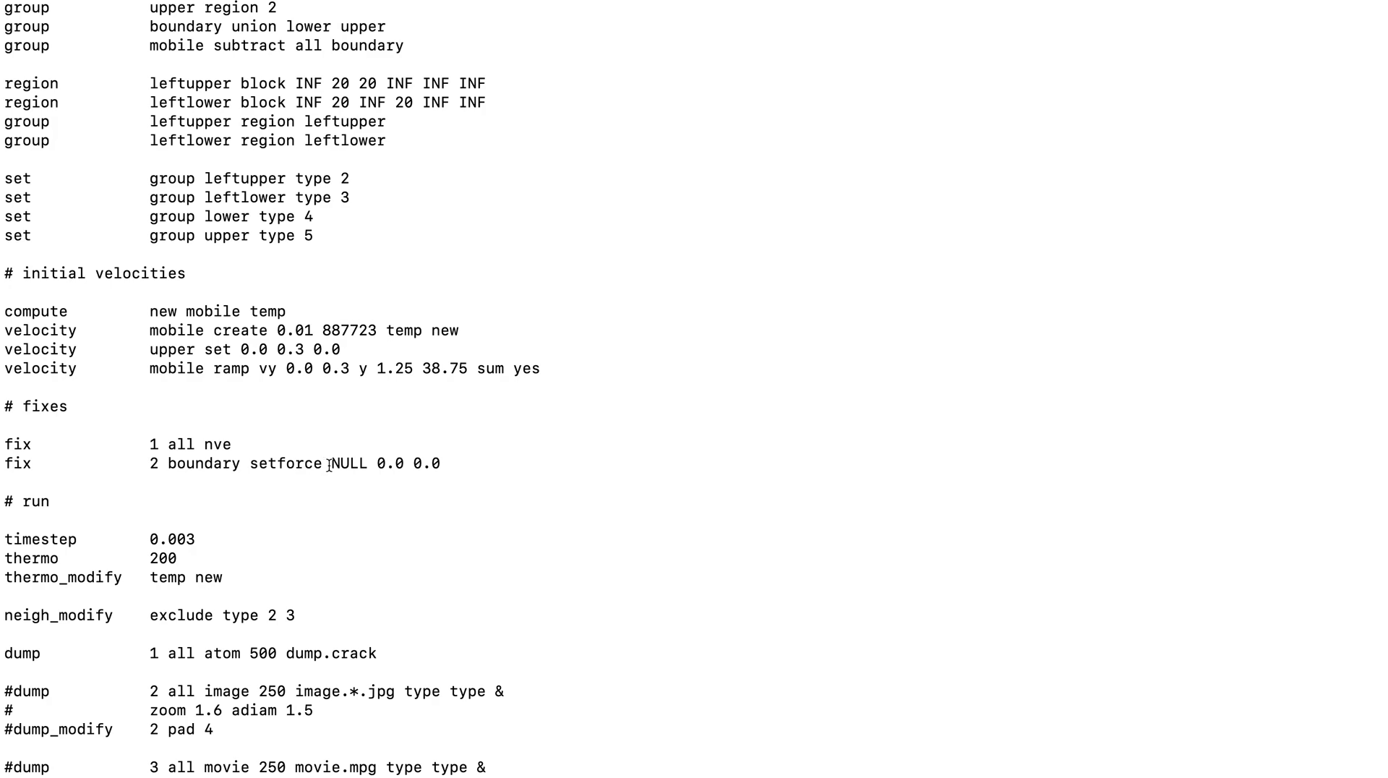
scroll(241, 519, "down", 1)
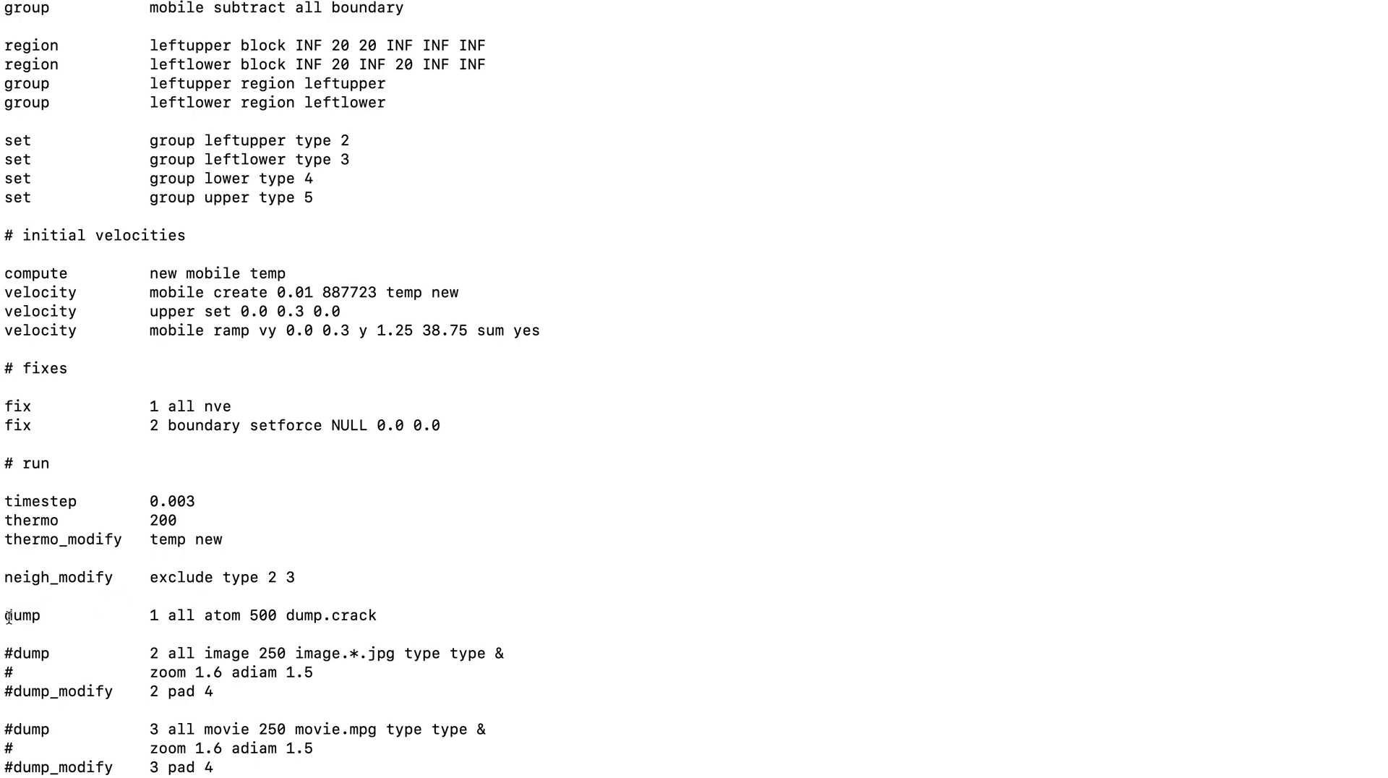
left_click_drag(6, 615, 364, 609)
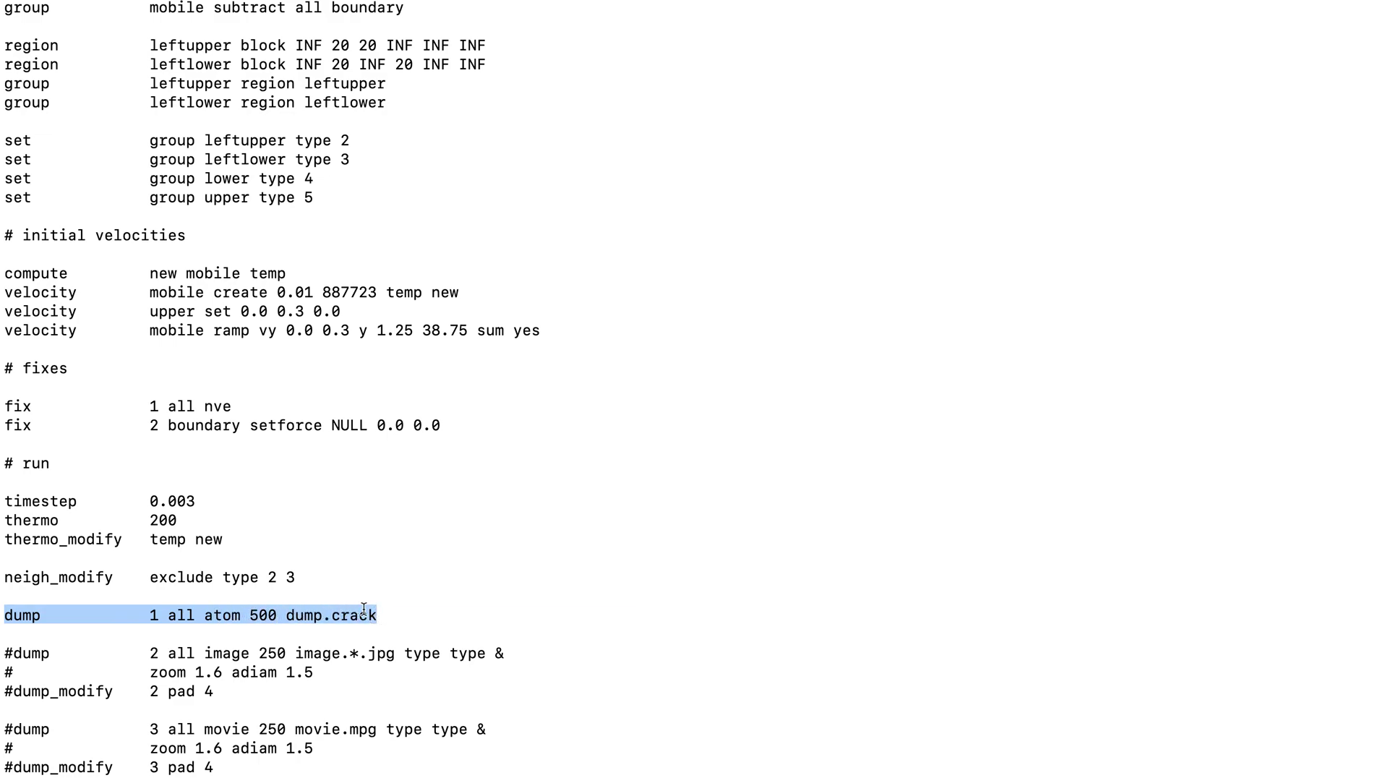
double_click(271, 615)
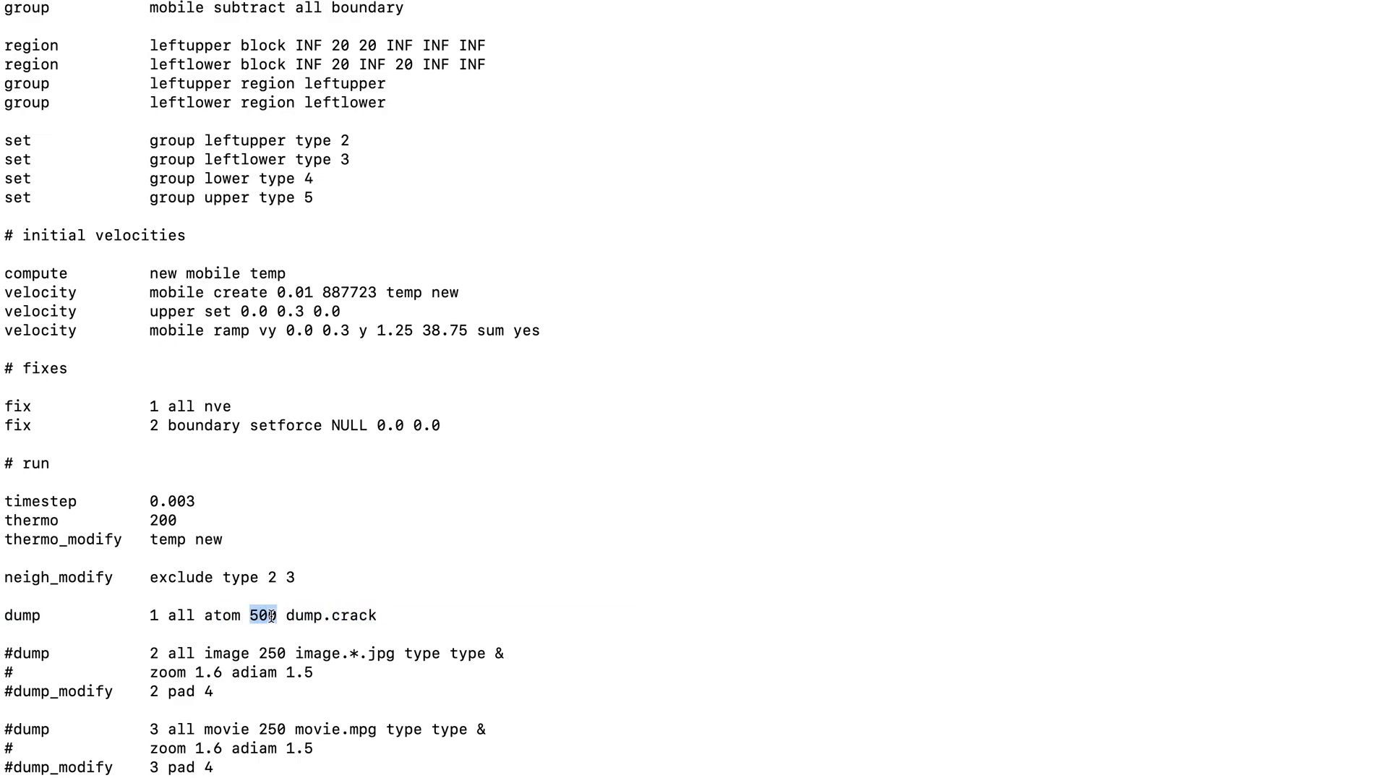
left_click_drag(286, 615, 379, 614)
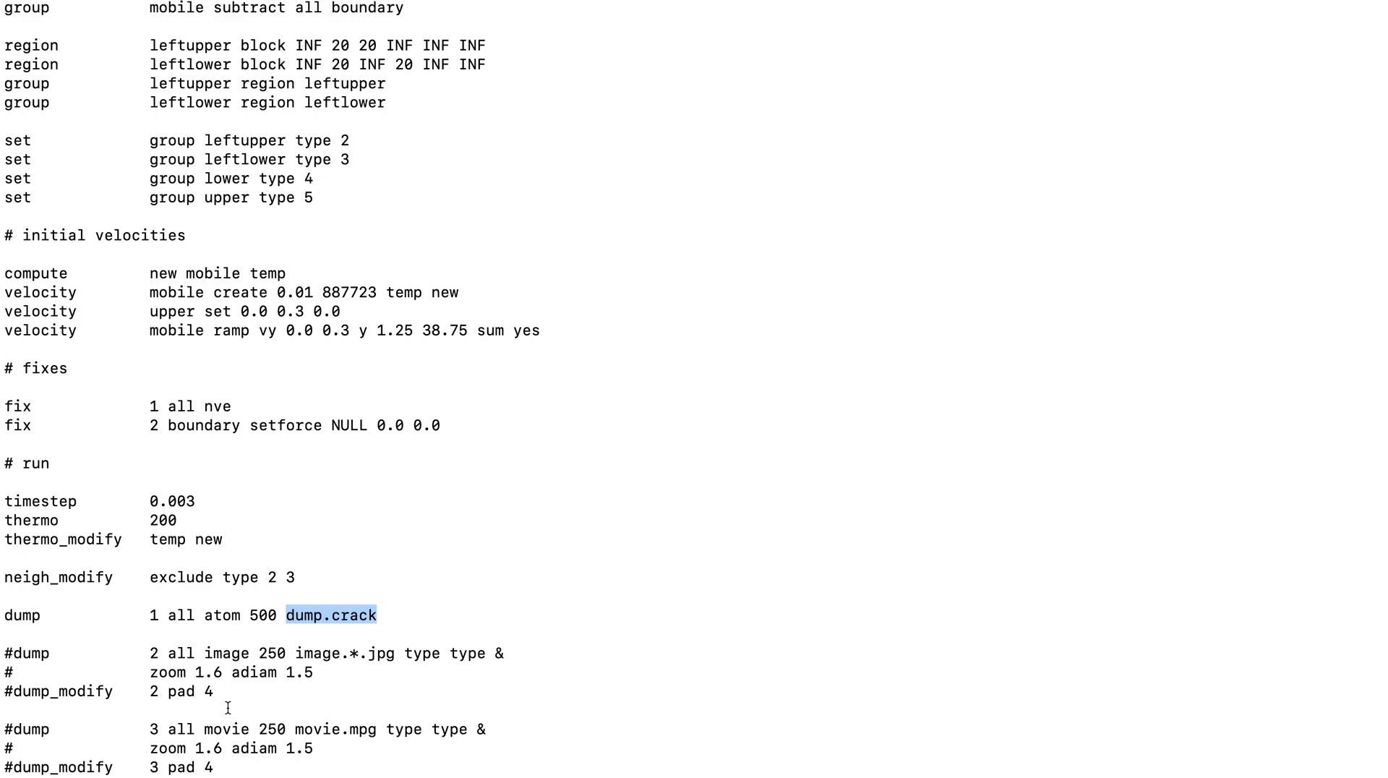
key("Right")
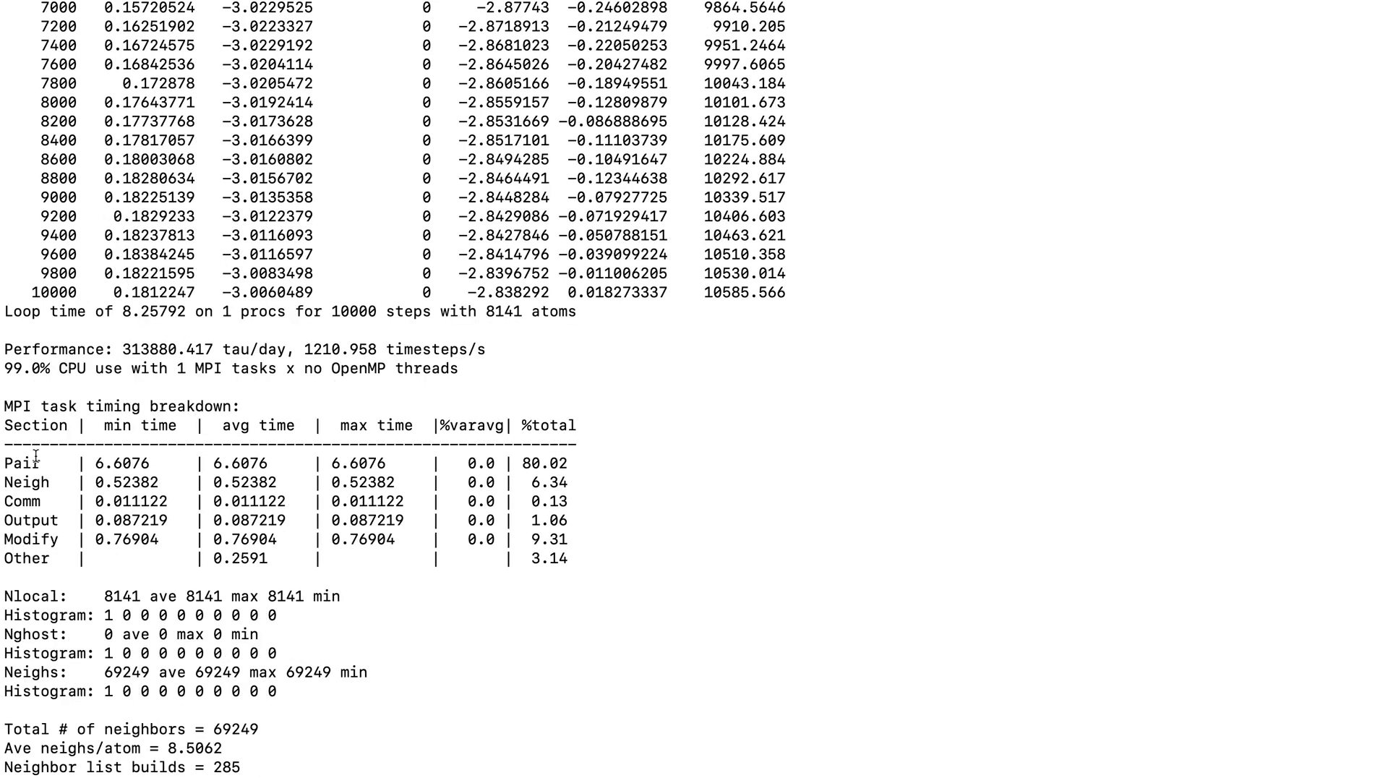
Step: Check that the run reached final step 10000, then move to the screenshots desktop
double_click(52, 293)
left_click(155, 460)
key("ctrl+Left")
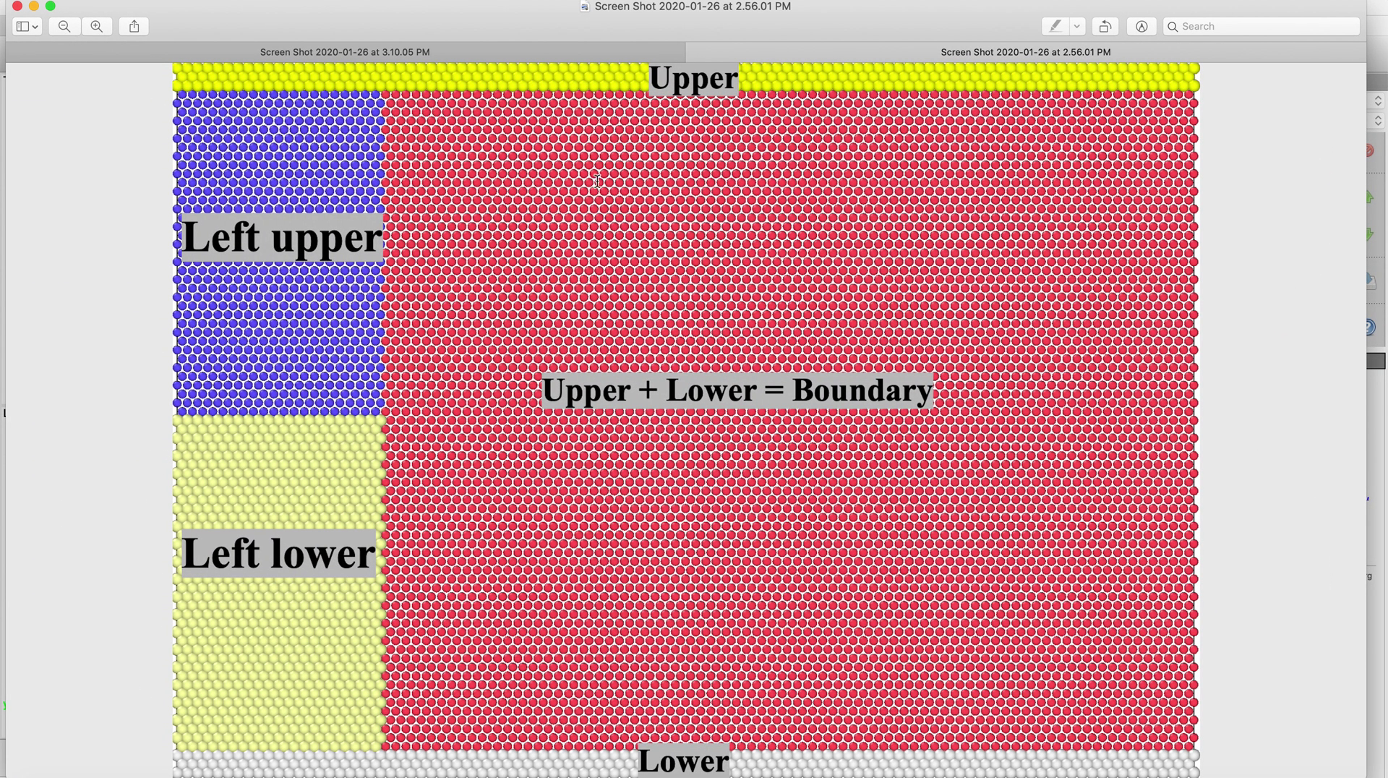
Step: View the atom types and masses slide, then return to the labelled atom-region image
left_click(610, 55)
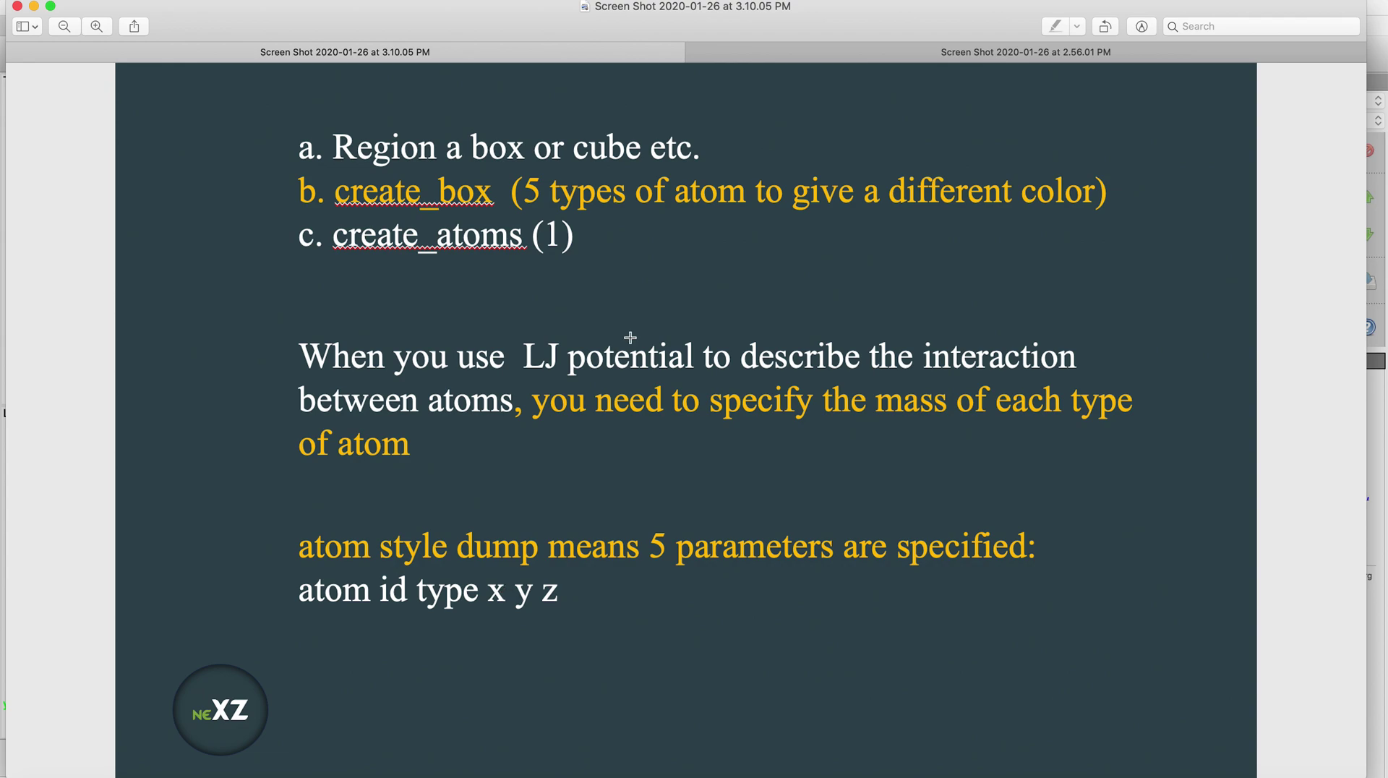
left_click(787, 49)
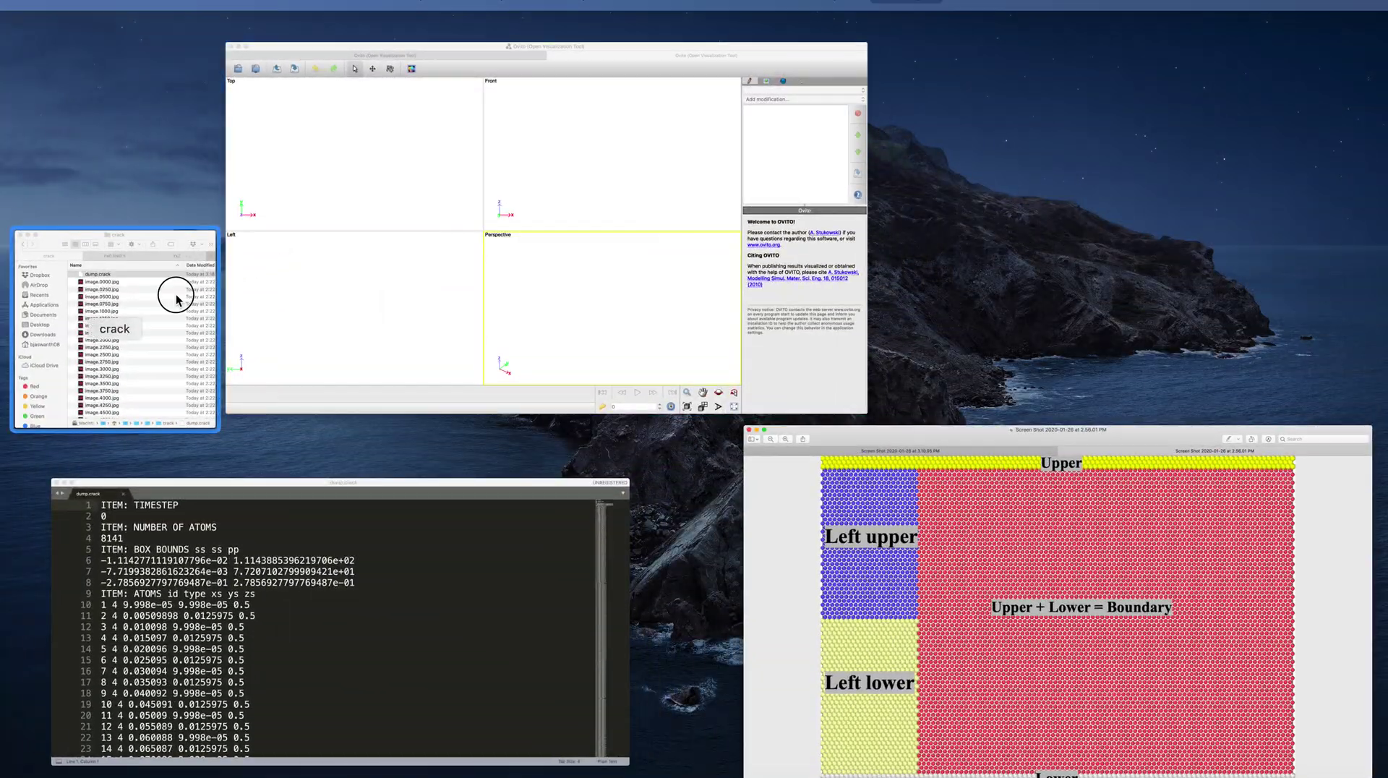
left_click_drag(170, 294, 290, 213)
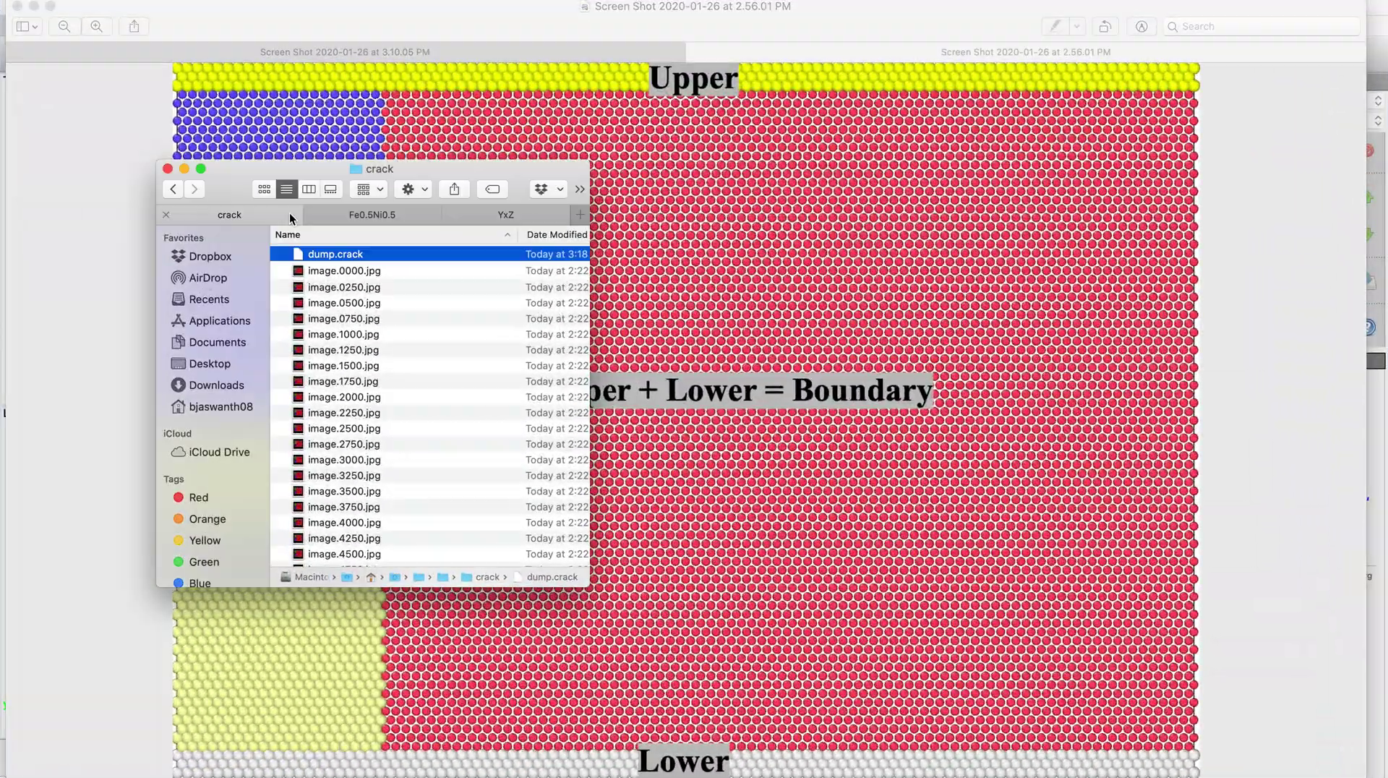
Step: Open dump.crack as text in Sublime Text, then show all open windows
double_click(324, 253)
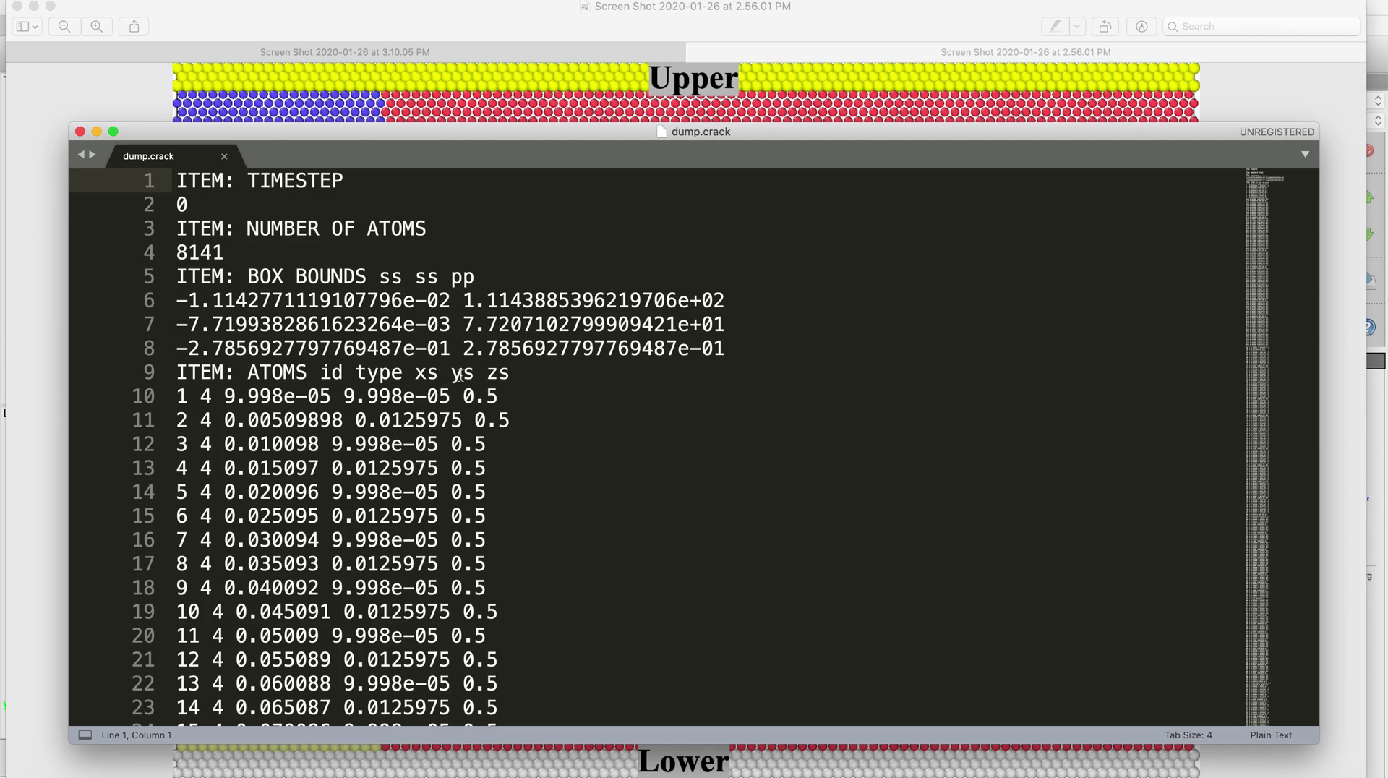
key("ctrl+Up")
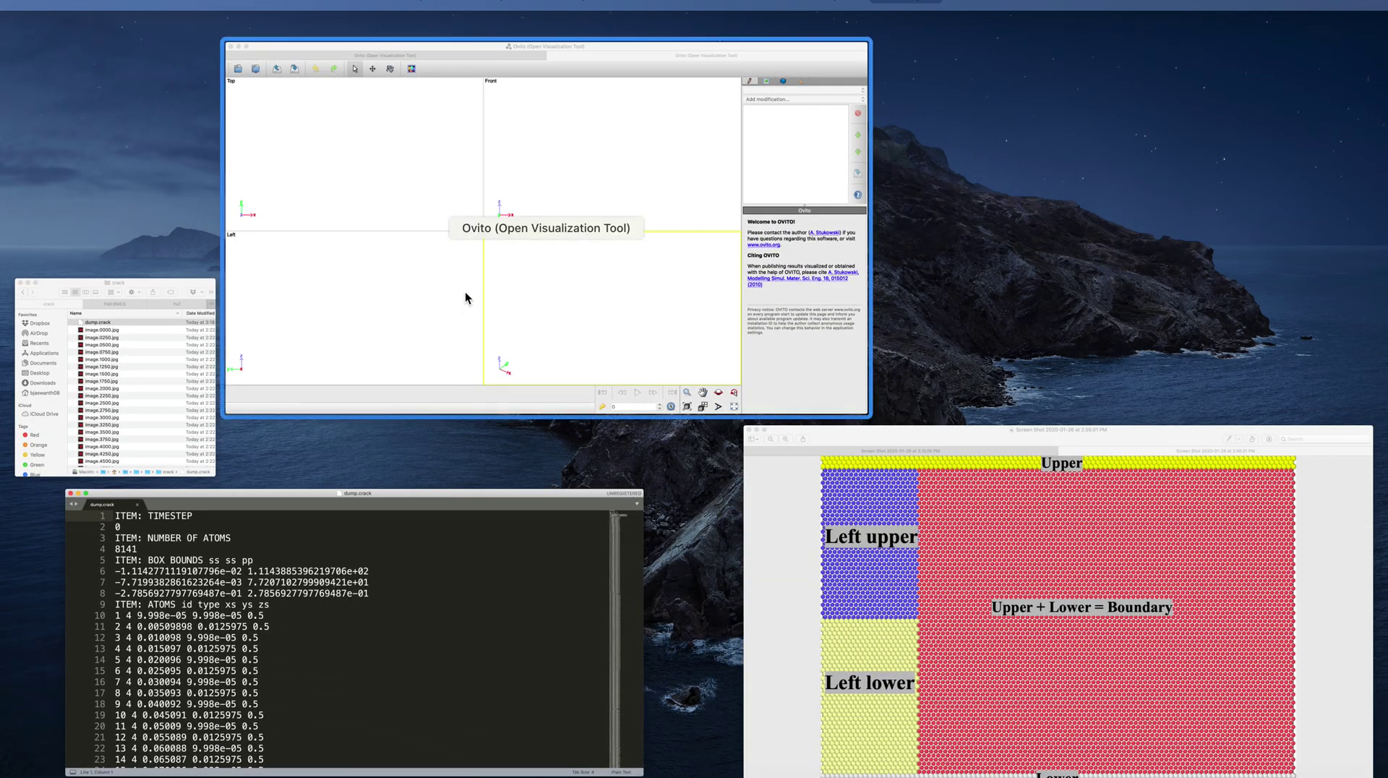
Step: Bring up OVITO with dump.crack loaded as a 21-frame time series
left_click(465, 297)
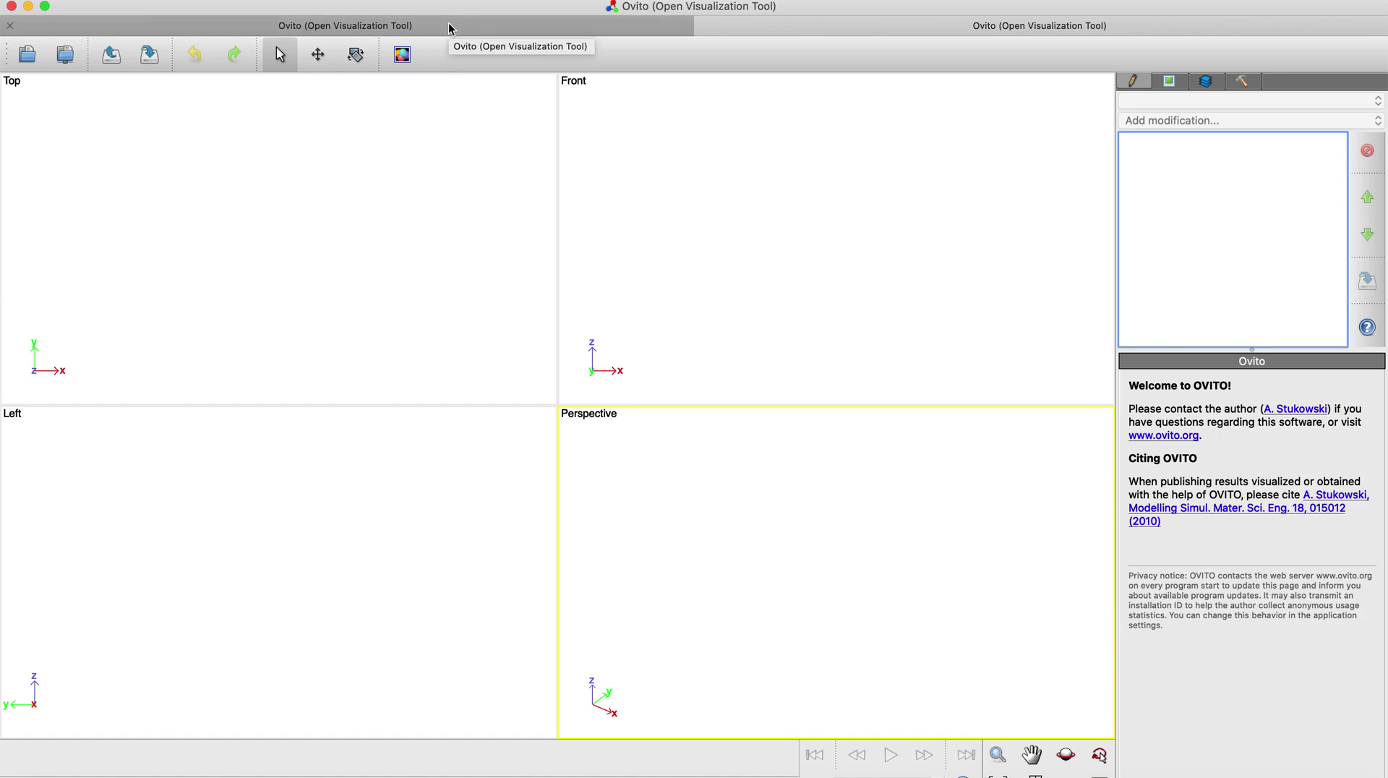
left_click(448, 29)
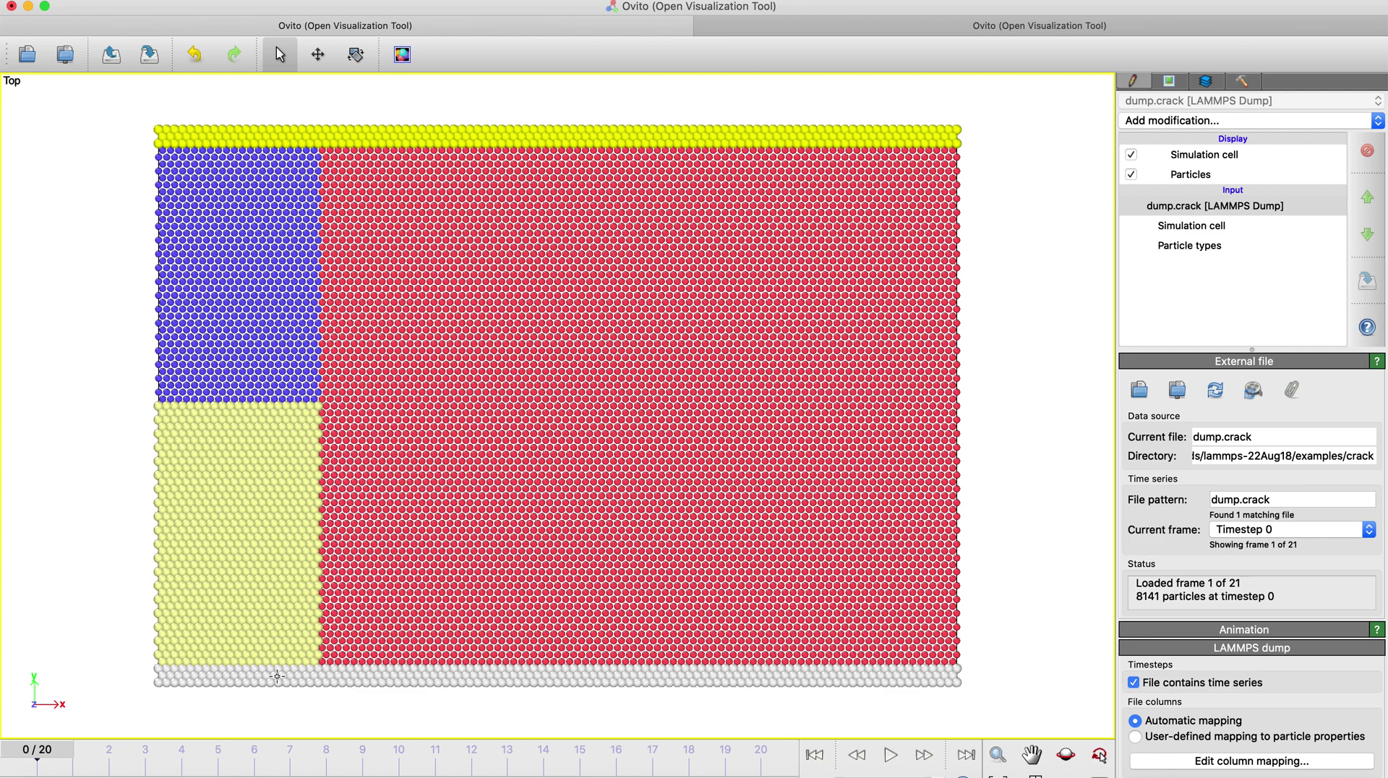
mouse_move(144, 771)
left_click(1132, 681)
left_click(1140, 683)
Step: Play the crack animation, stop at frame 9, and list the available viewport overlays
left_click(890, 755)
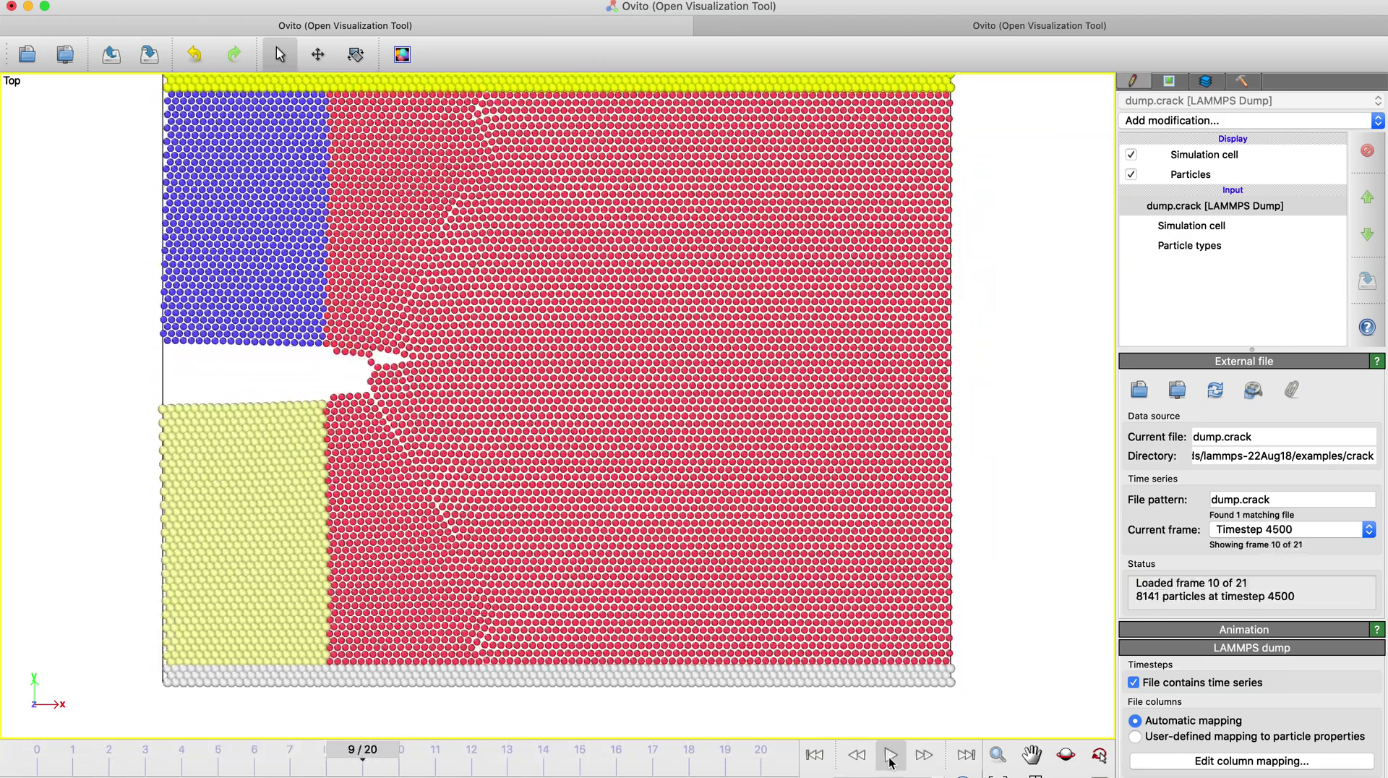
left_click(891, 756)
left_click(1203, 82)
left_click(1196, 124)
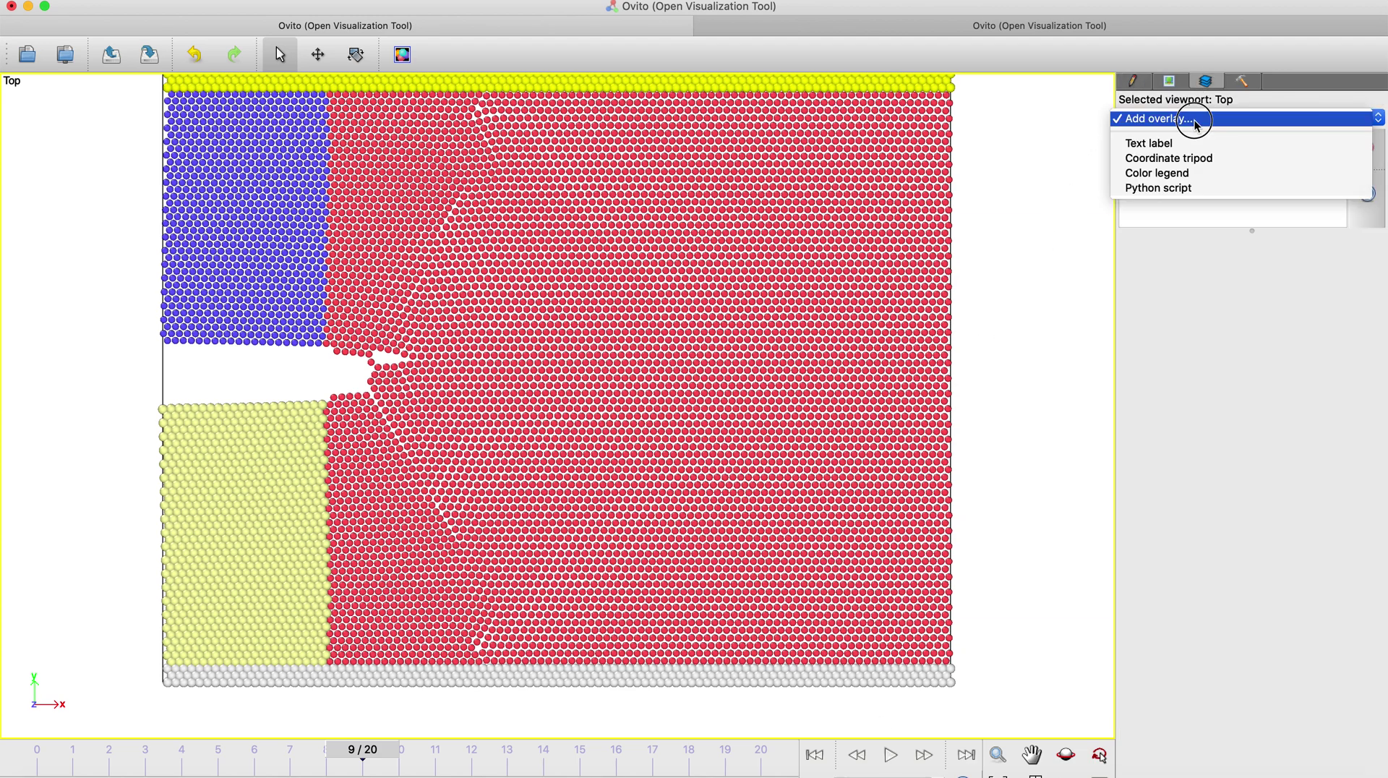
Step: Add a coordinate tripod overlay and drag it down-left below the crystal
left_click(1195, 158)
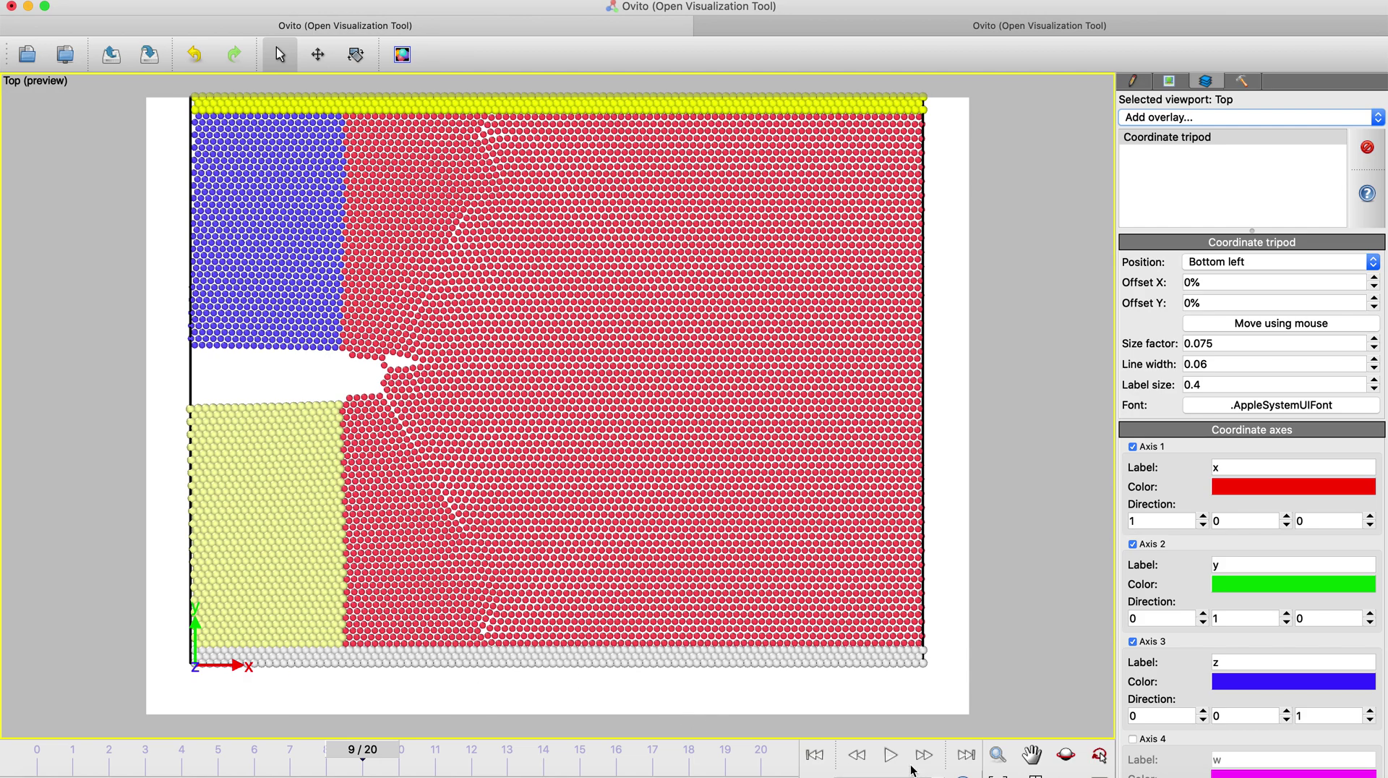
left_click(1031, 754)
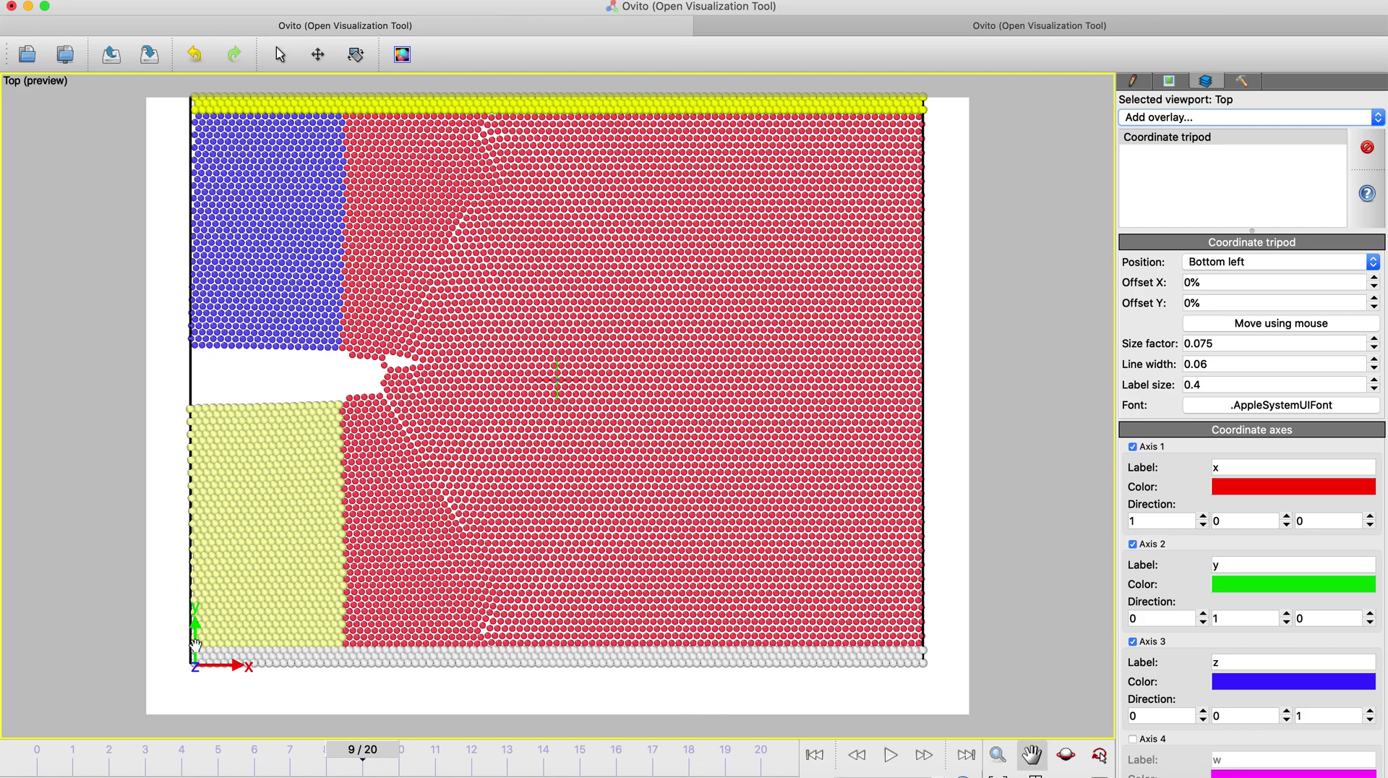
left_click_drag(195, 642, 217, 657)
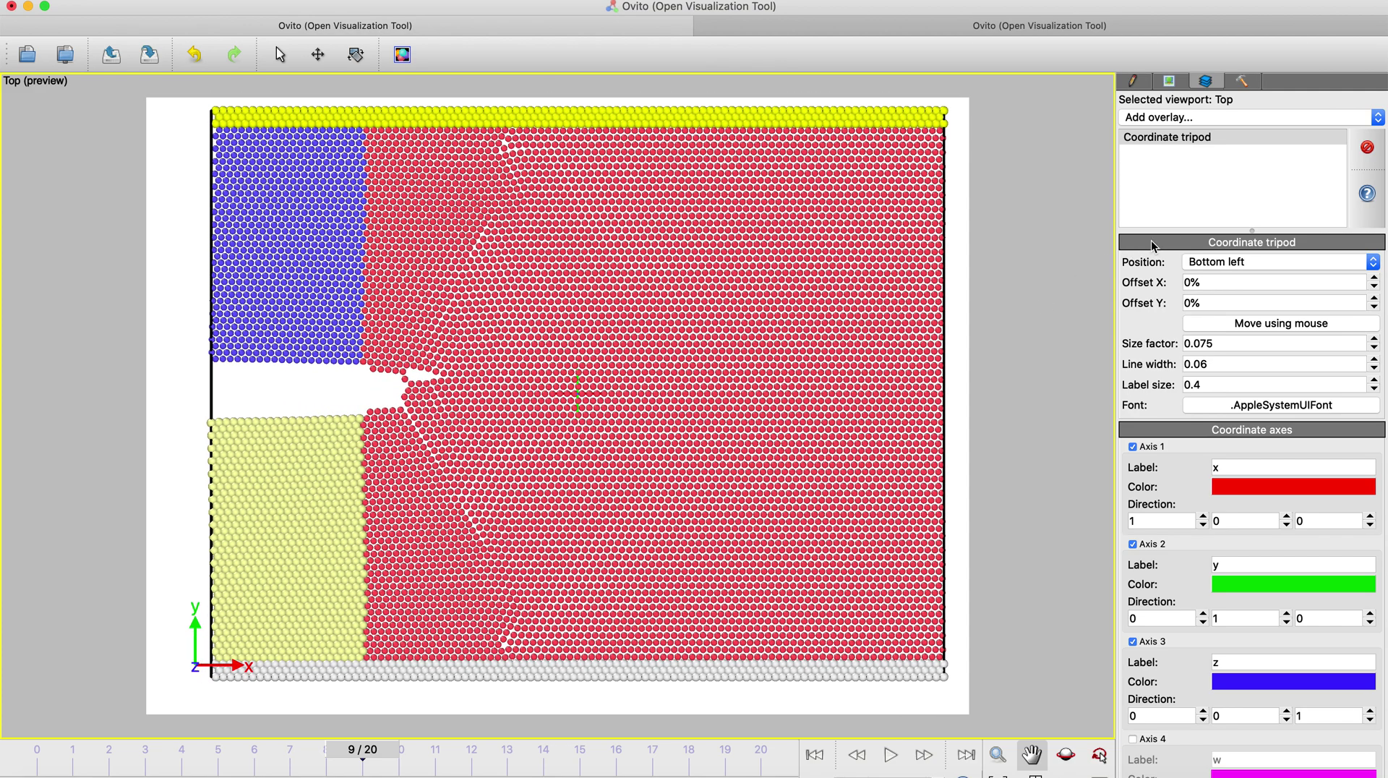
left_click(1236, 325)
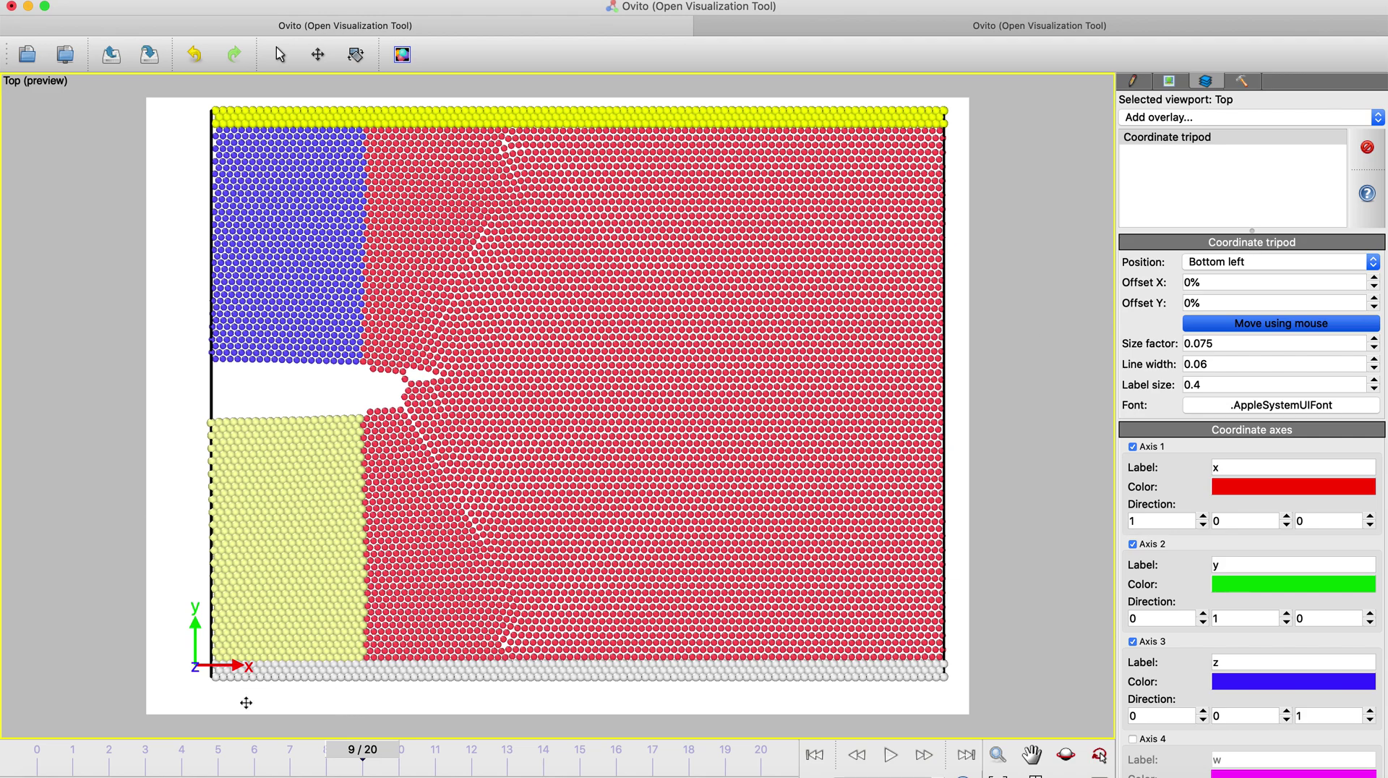
left_click_drag(194, 662, 174, 693)
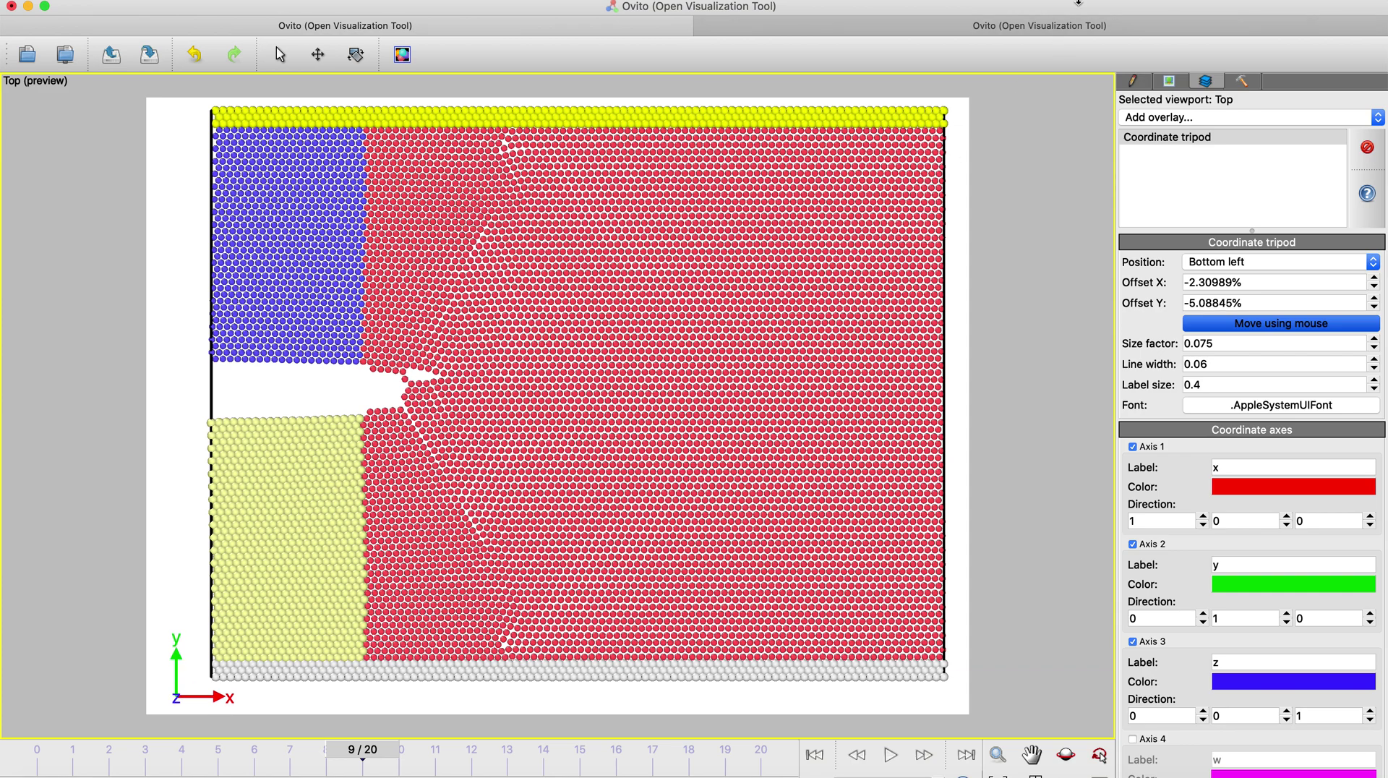
left_click(1171, 82)
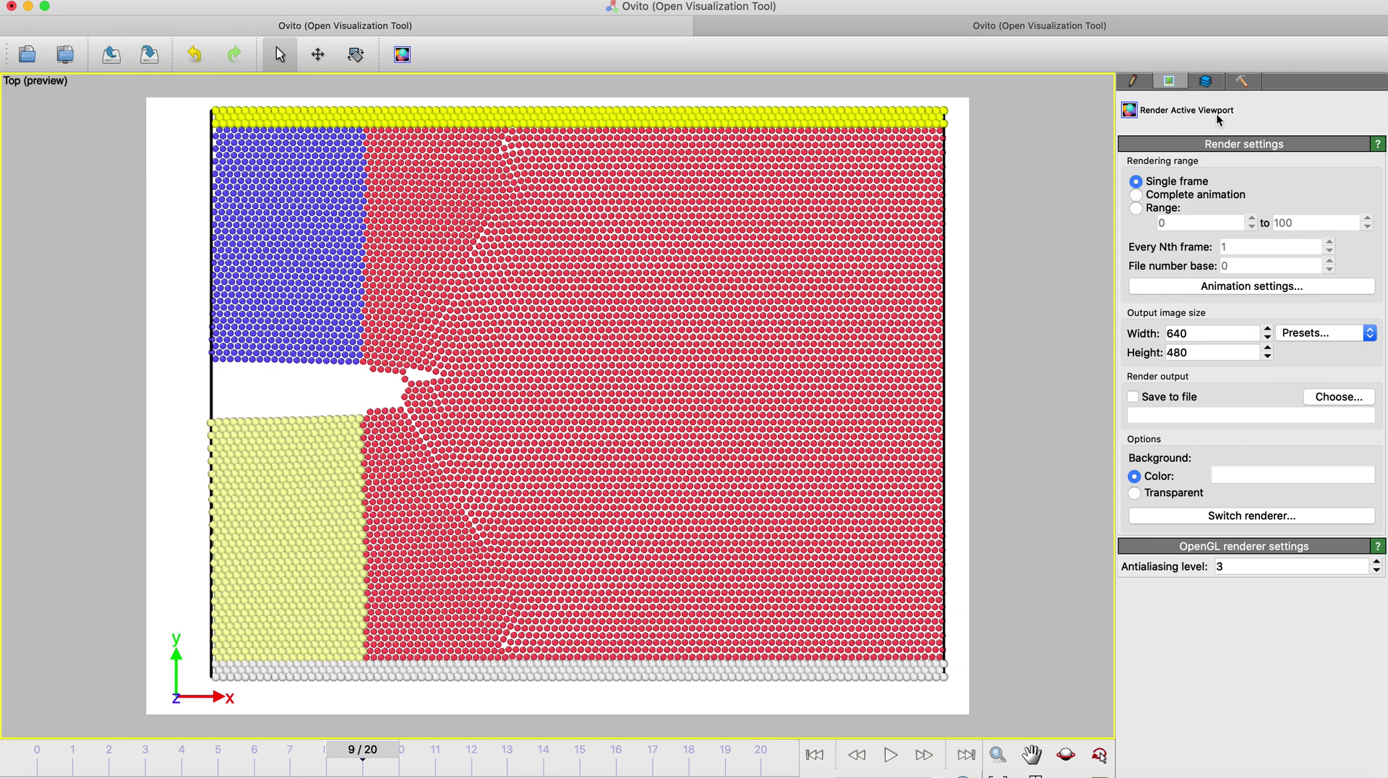
Step: Set the render range to frames 0–15, every 2nd frame, at 1024 x 768
left_click(1137, 209)
left_click(1280, 224)
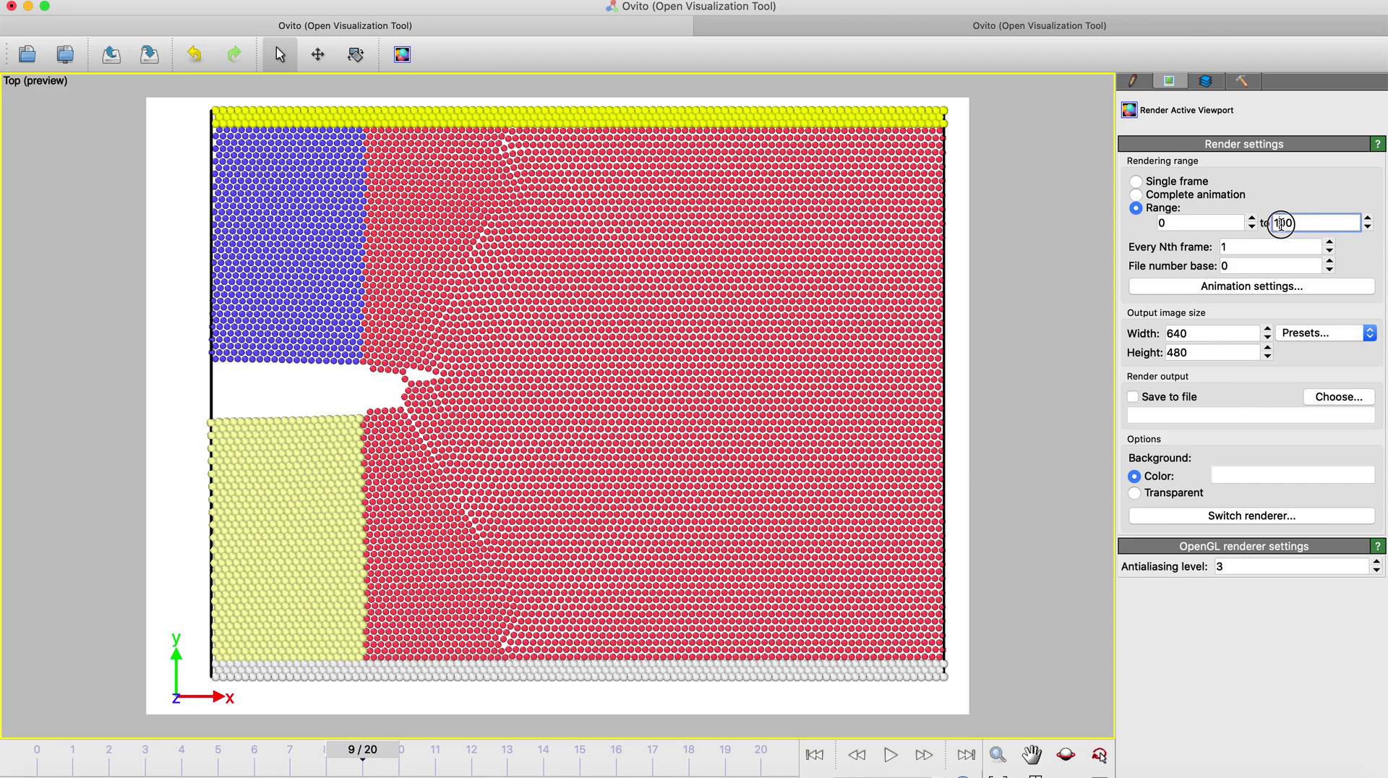
double_click(1280, 224)
type("15")
left_click(1283, 340)
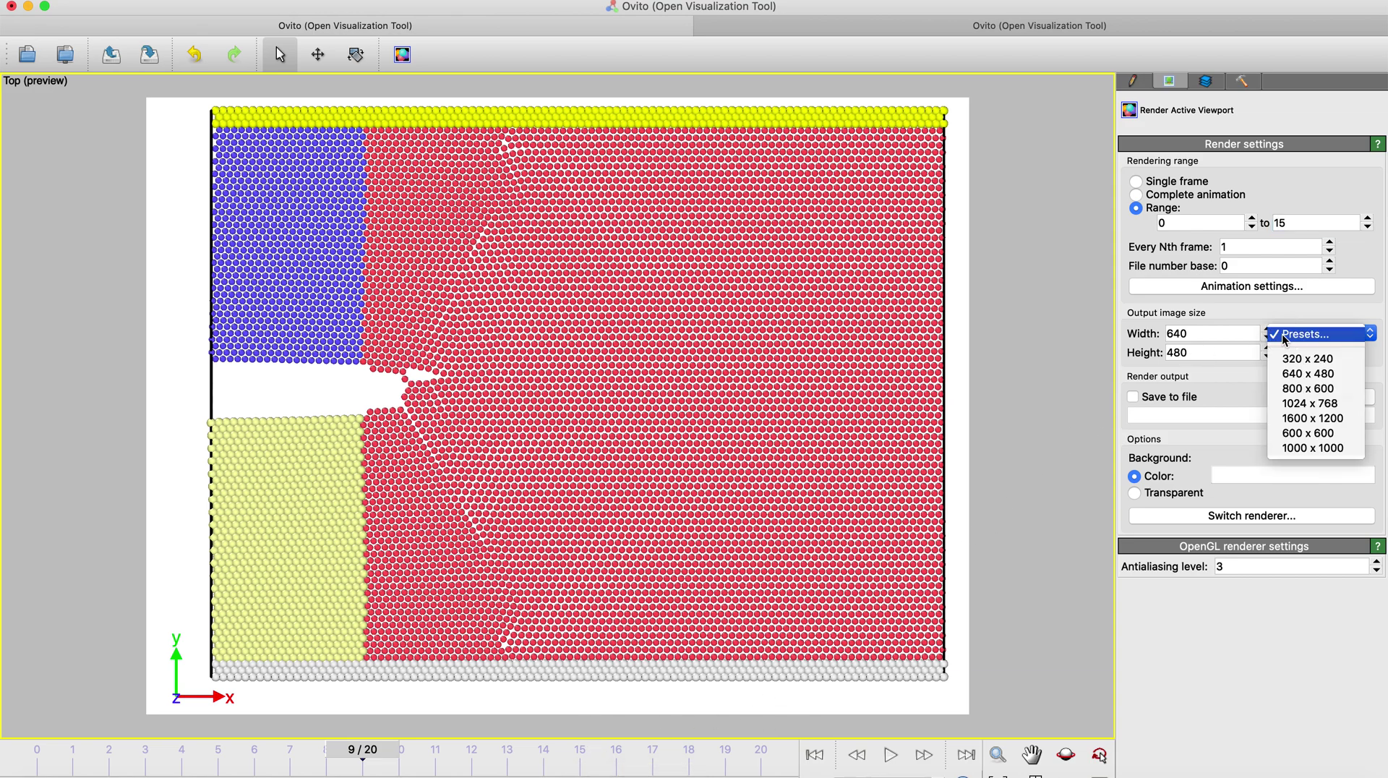
left_click(1291, 410)
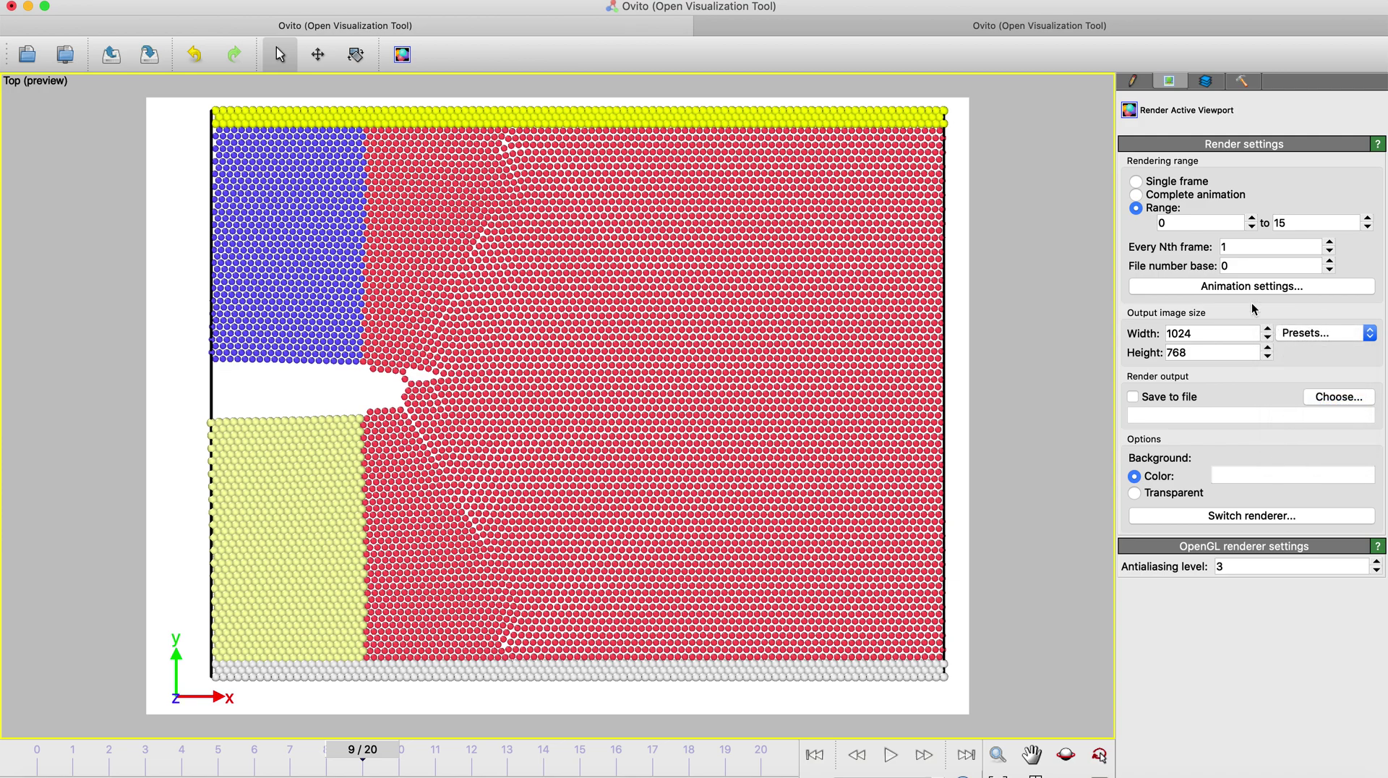
double_click(1240, 248)
type("2")
Step: Save the render output as an MP4 file named crack.mp4 on the Desktop
left_click(1134, 398)
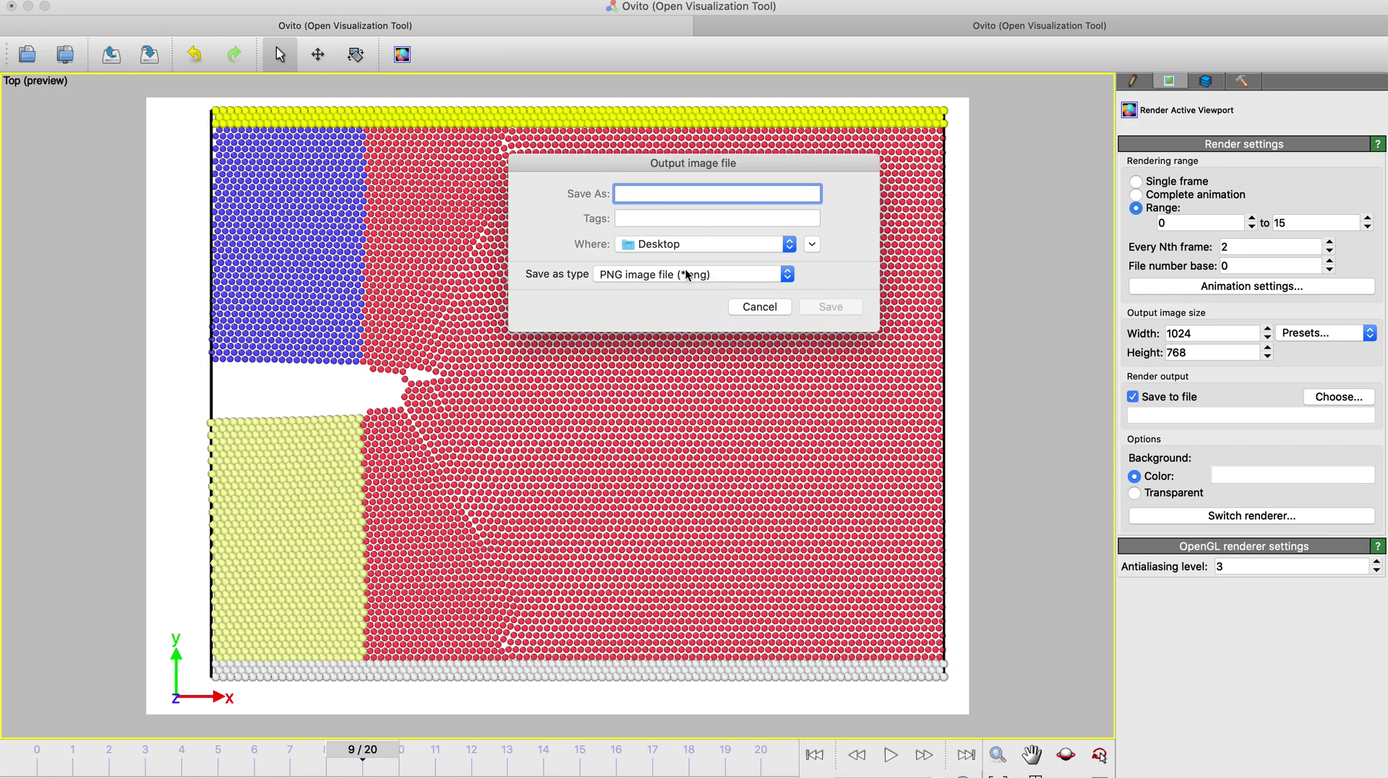
left_click(687, 275)
left_click(685, 361)
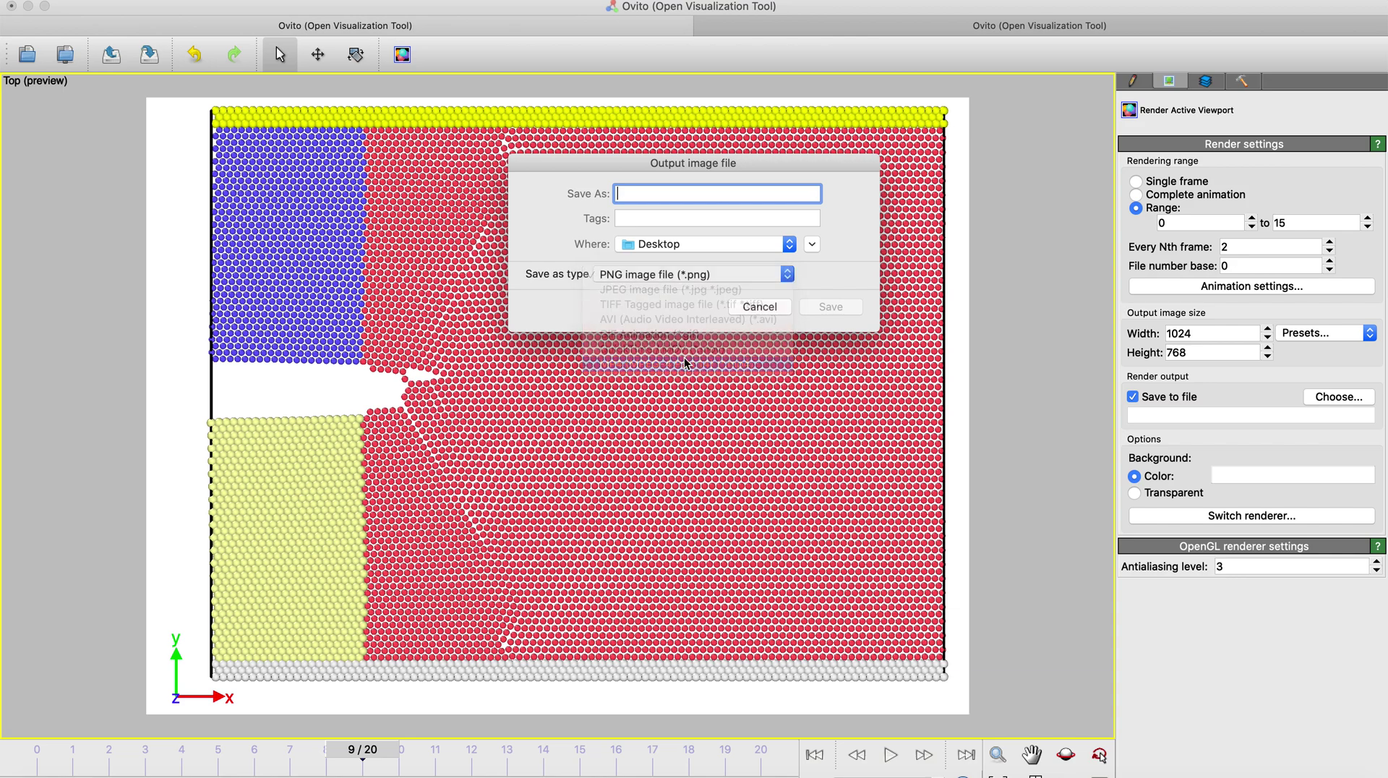
left_click(677, 194)
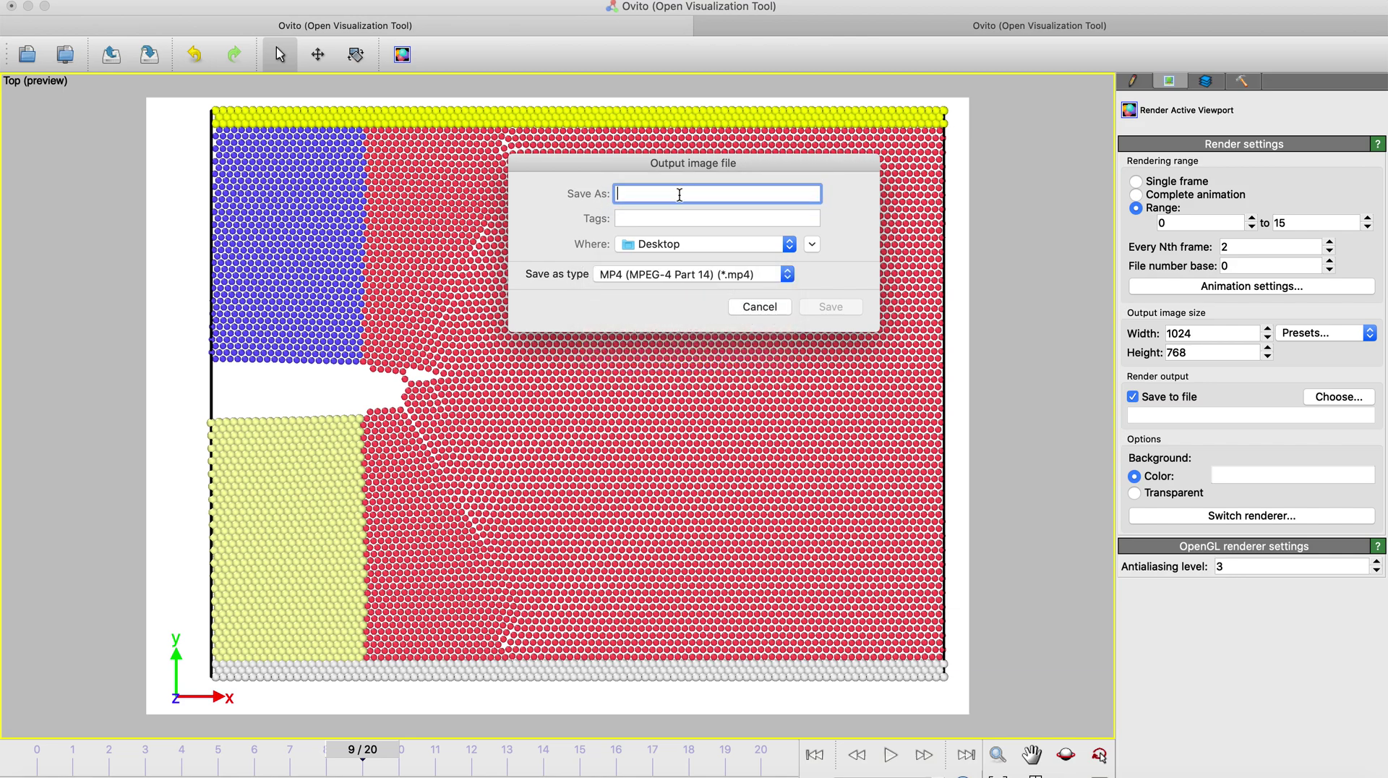
type("crack.lm")
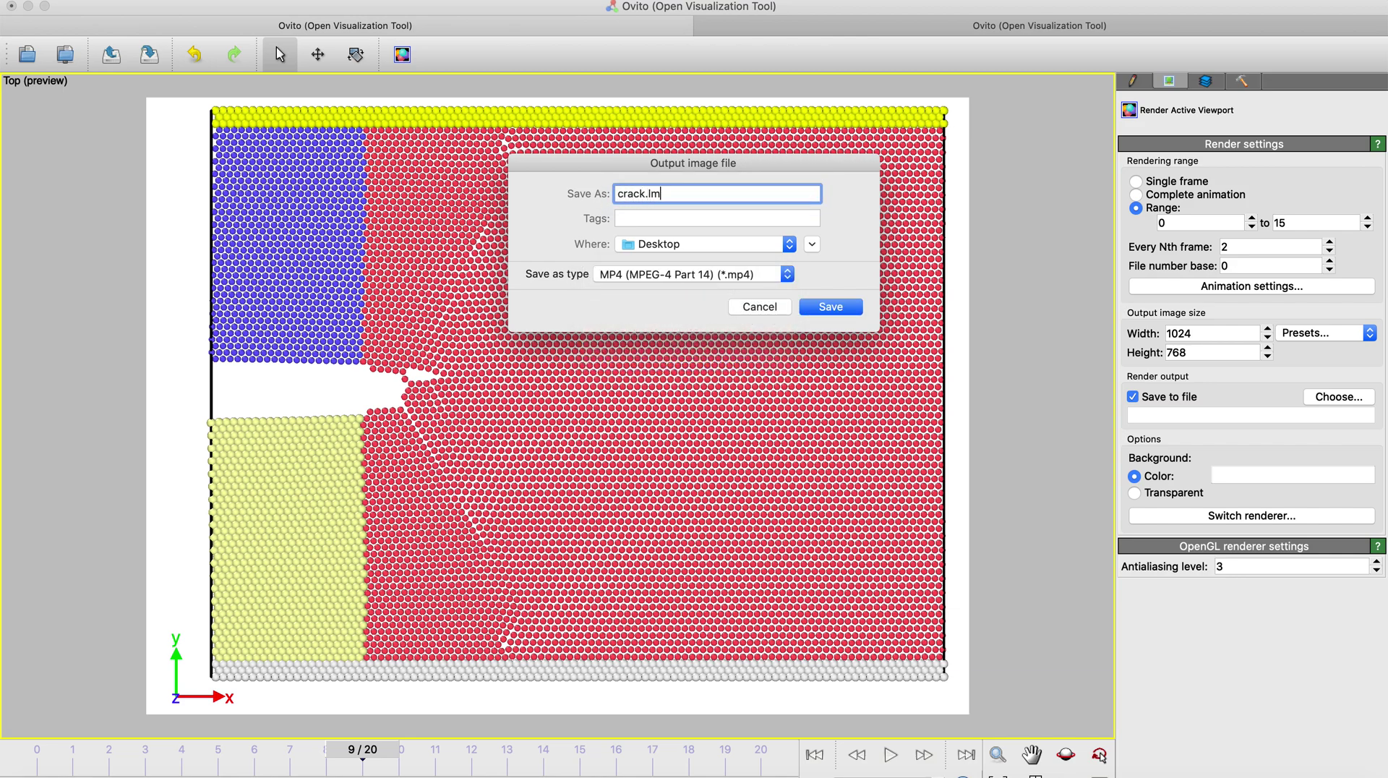
type("p")
key("BackSpace")
key("BackSpace")
key("BackSpace")
type("mp")
left_click(815, 307)
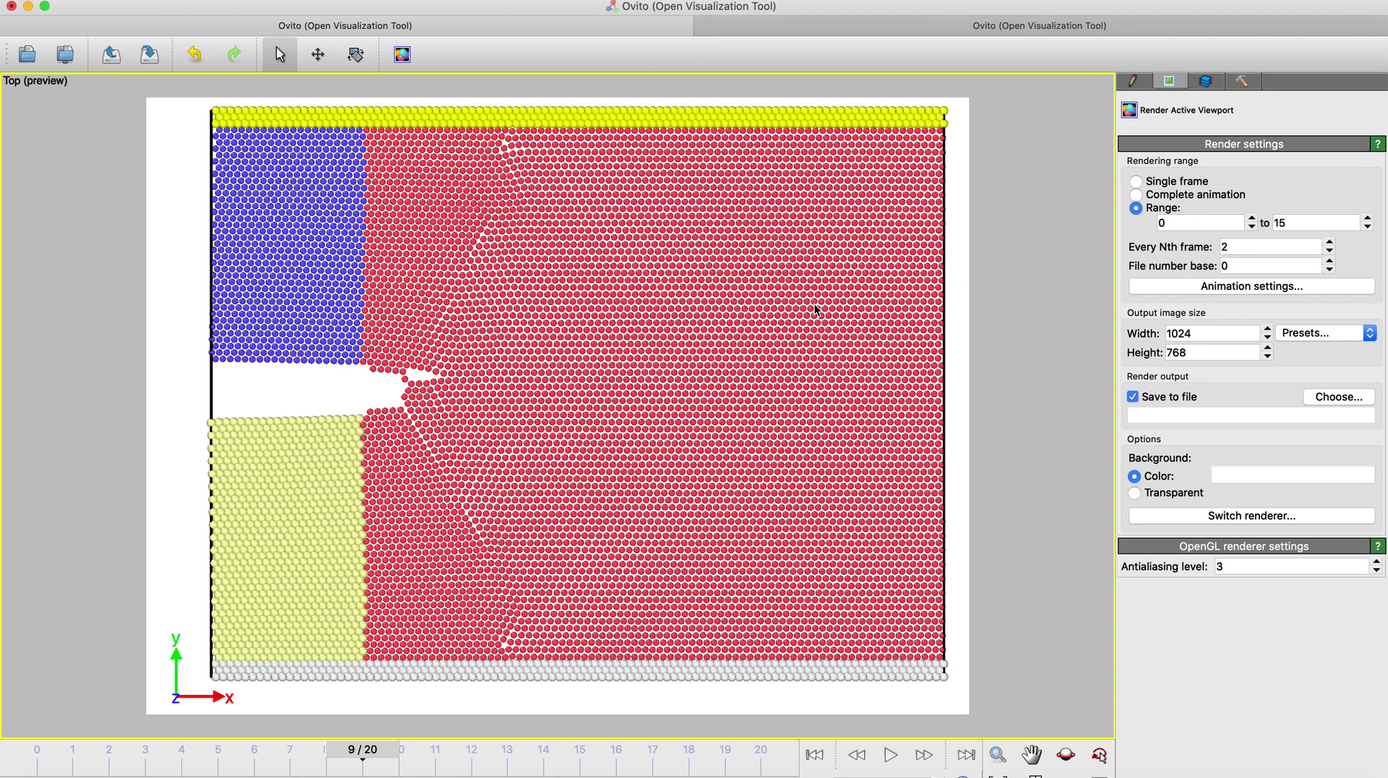
Step: Render the active viewport into crack.mp4 and close the rendered-frame window
left_click(1128, 112)
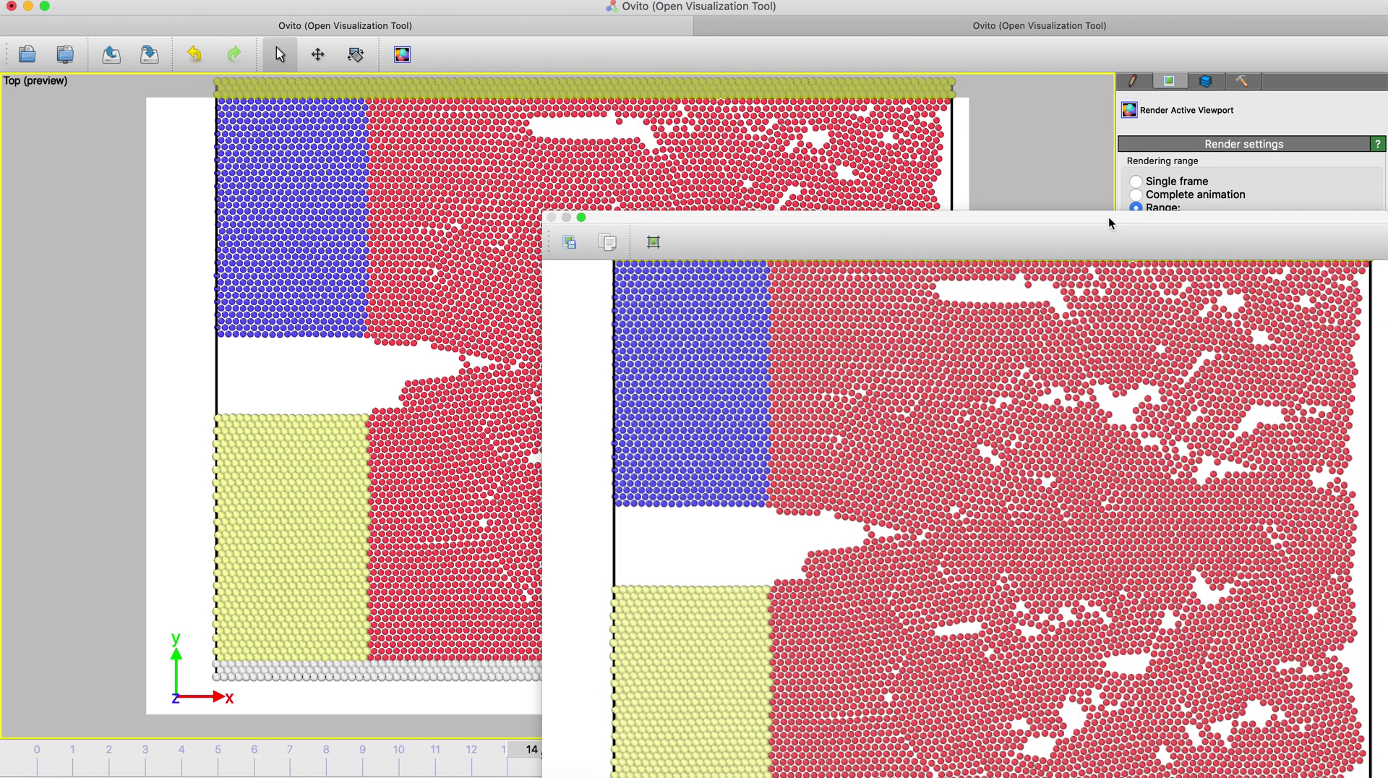
left_click_drag(1108, 217, 824, 54)
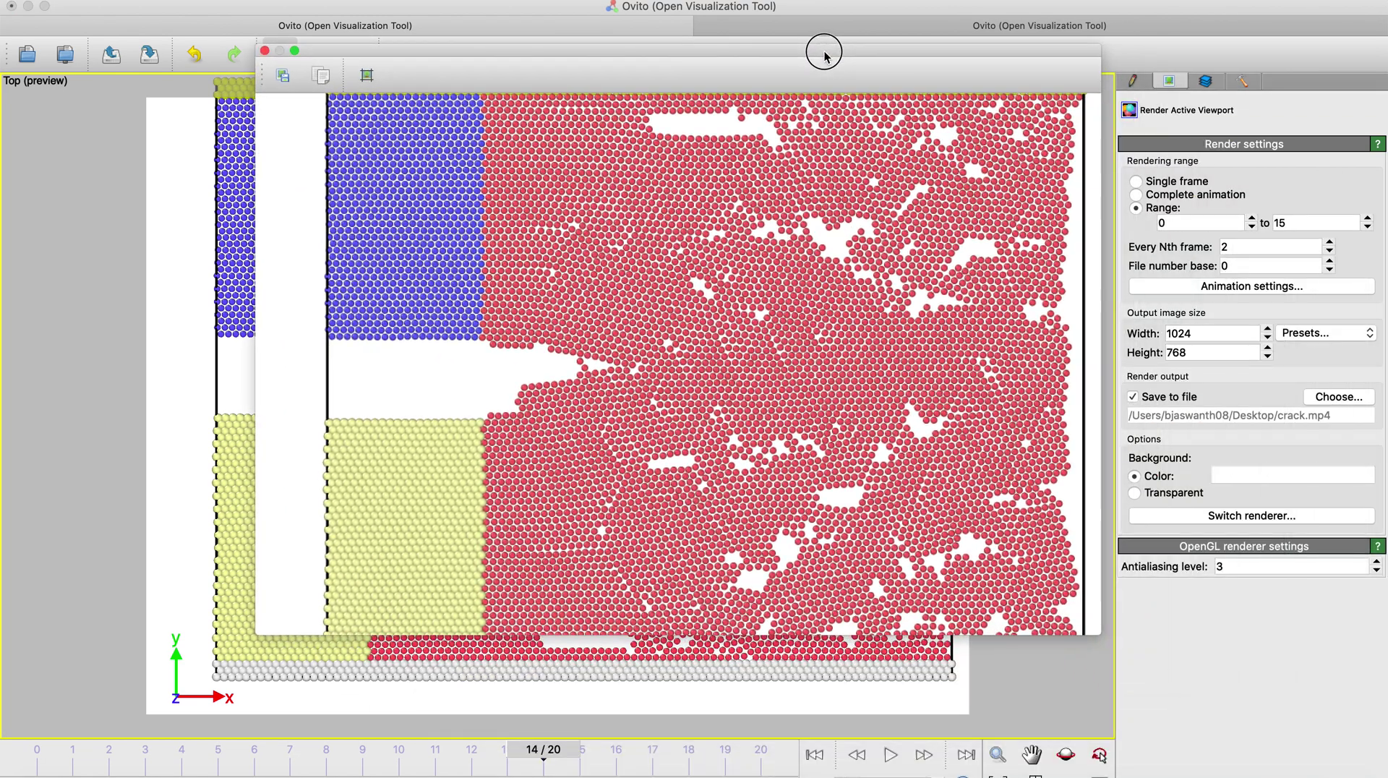
left_click(265, 51)
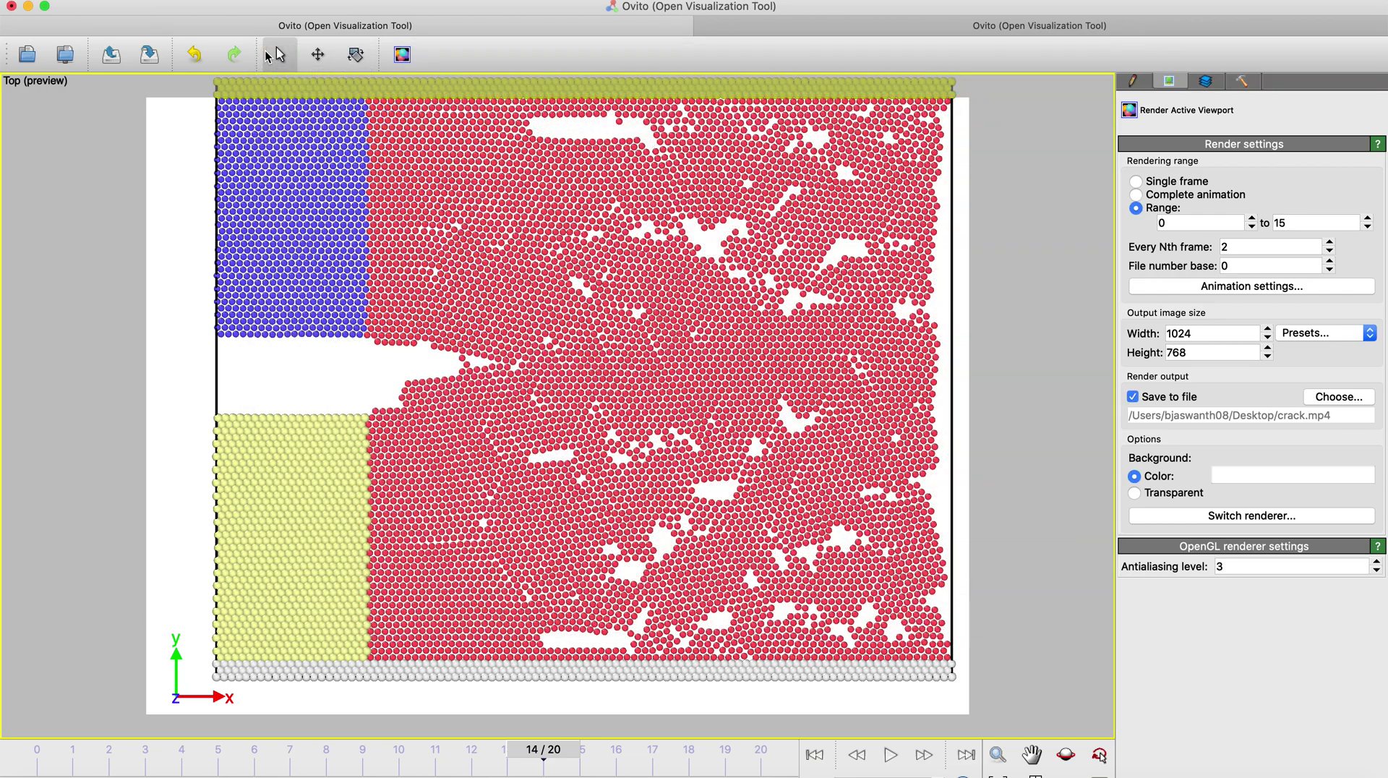
key("super+space")
type("ccrack")
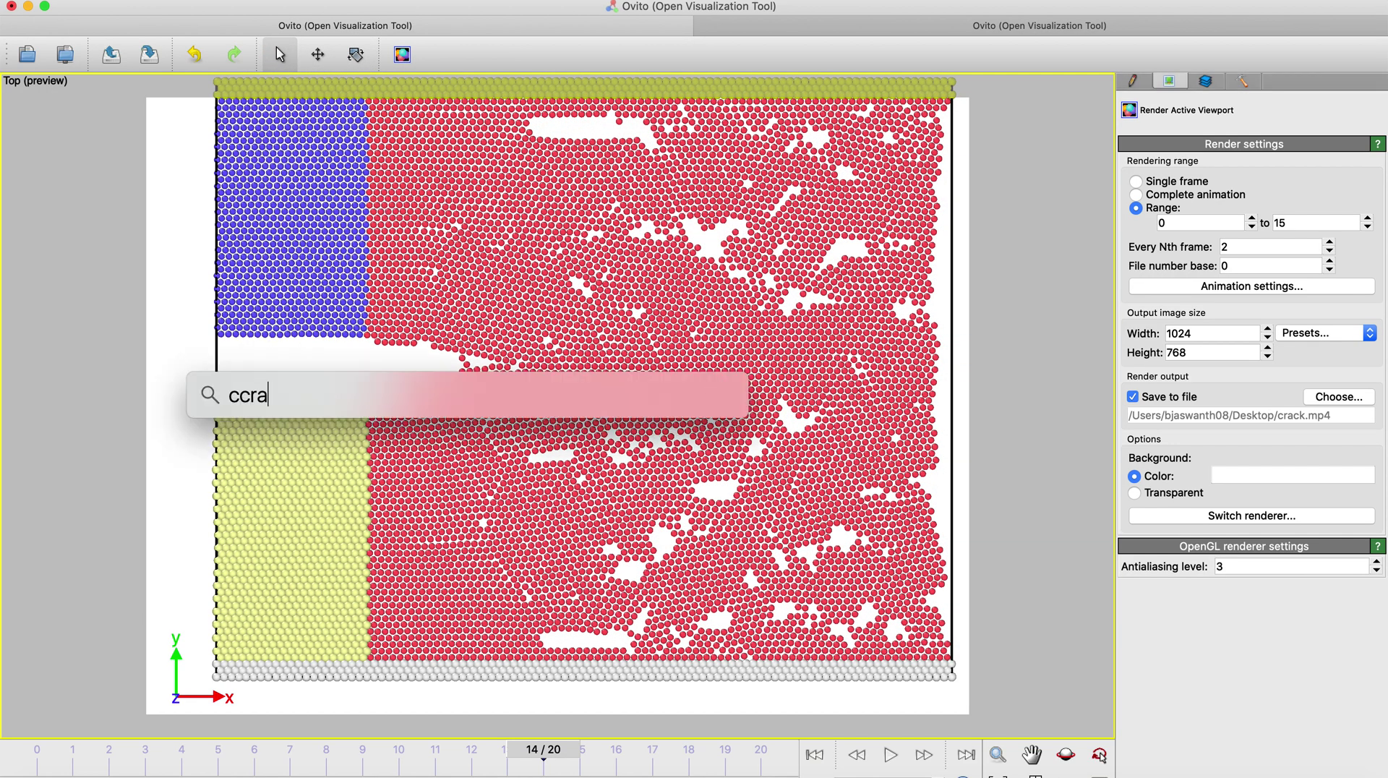
key("BackSpace")
key("BackSpace")
key("BackSpace")
key("BackSpace")
key("BackSpace")
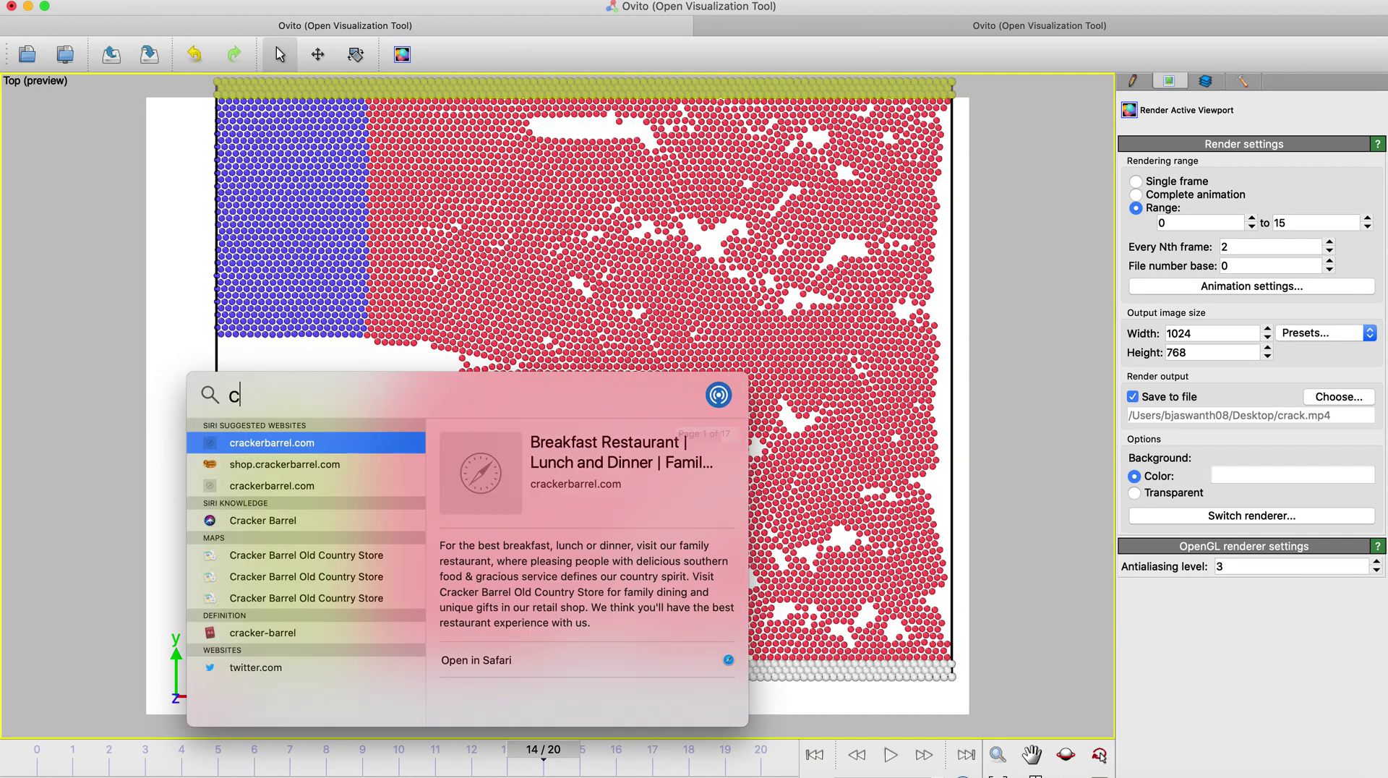
type("racc")
key("BackSpace")
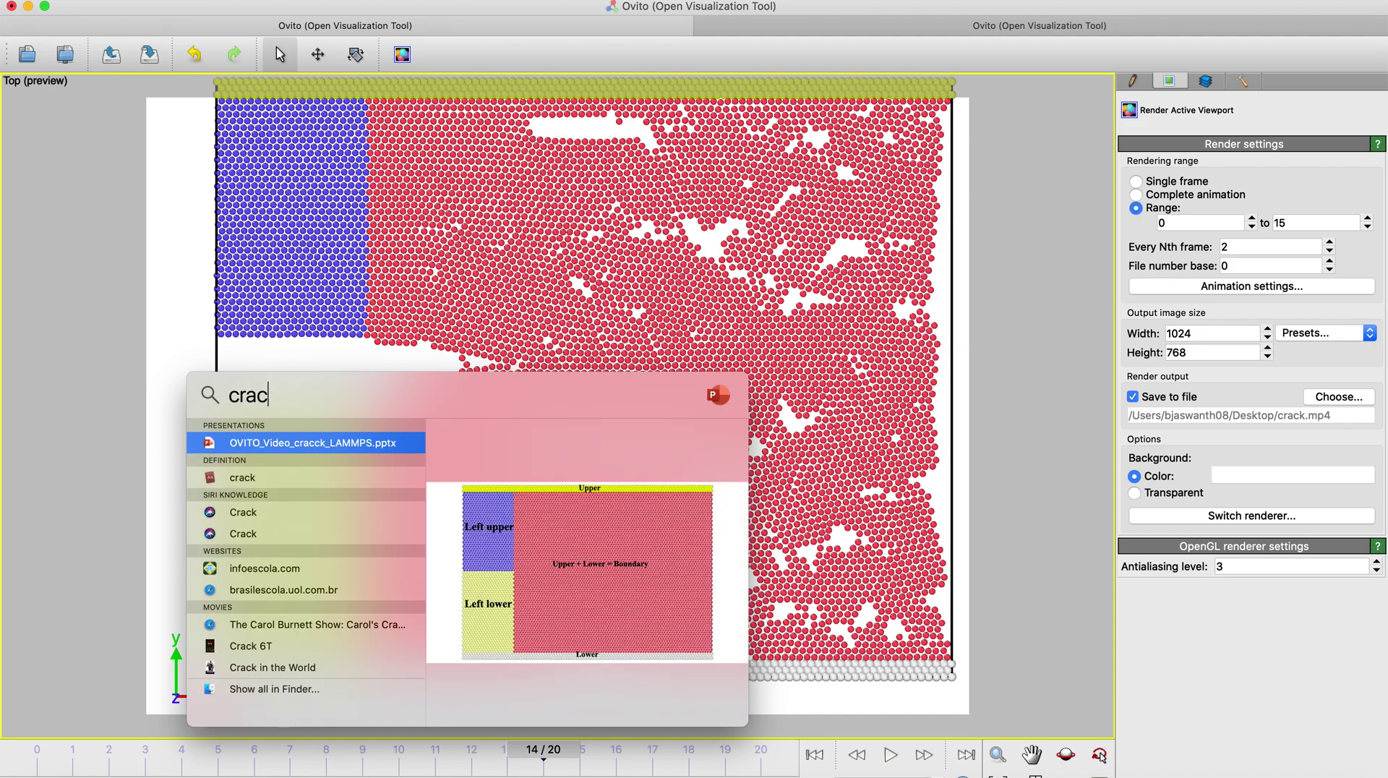
type("k")
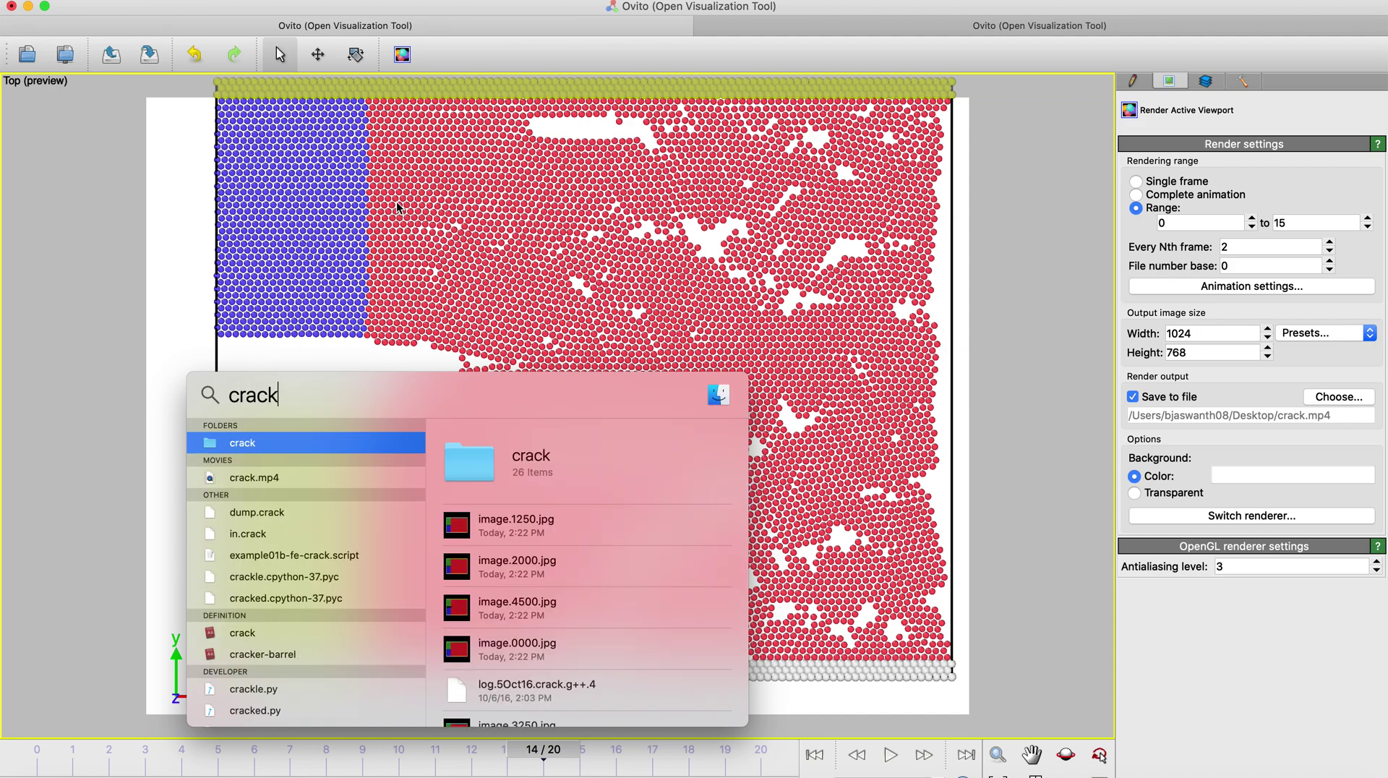
left_click(258, 479)
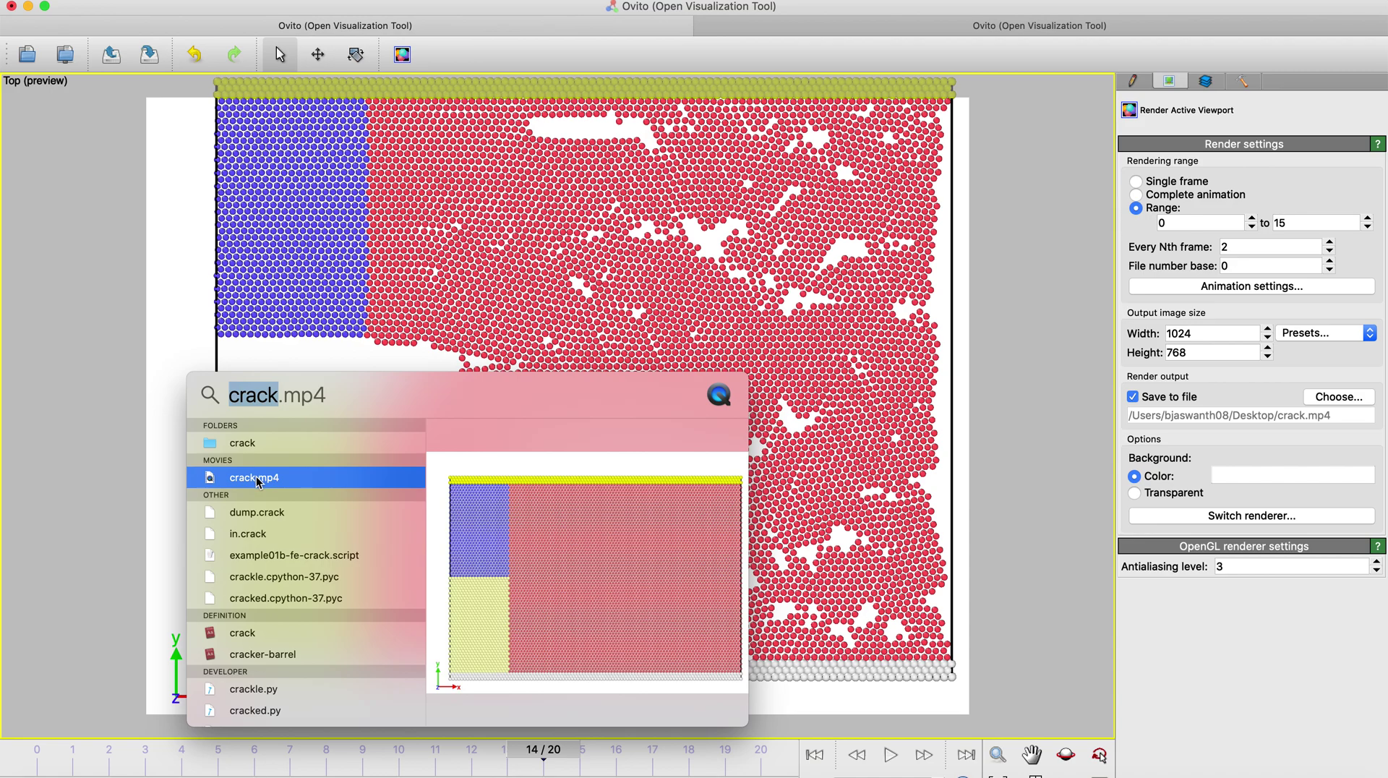
double_click(256, 477)
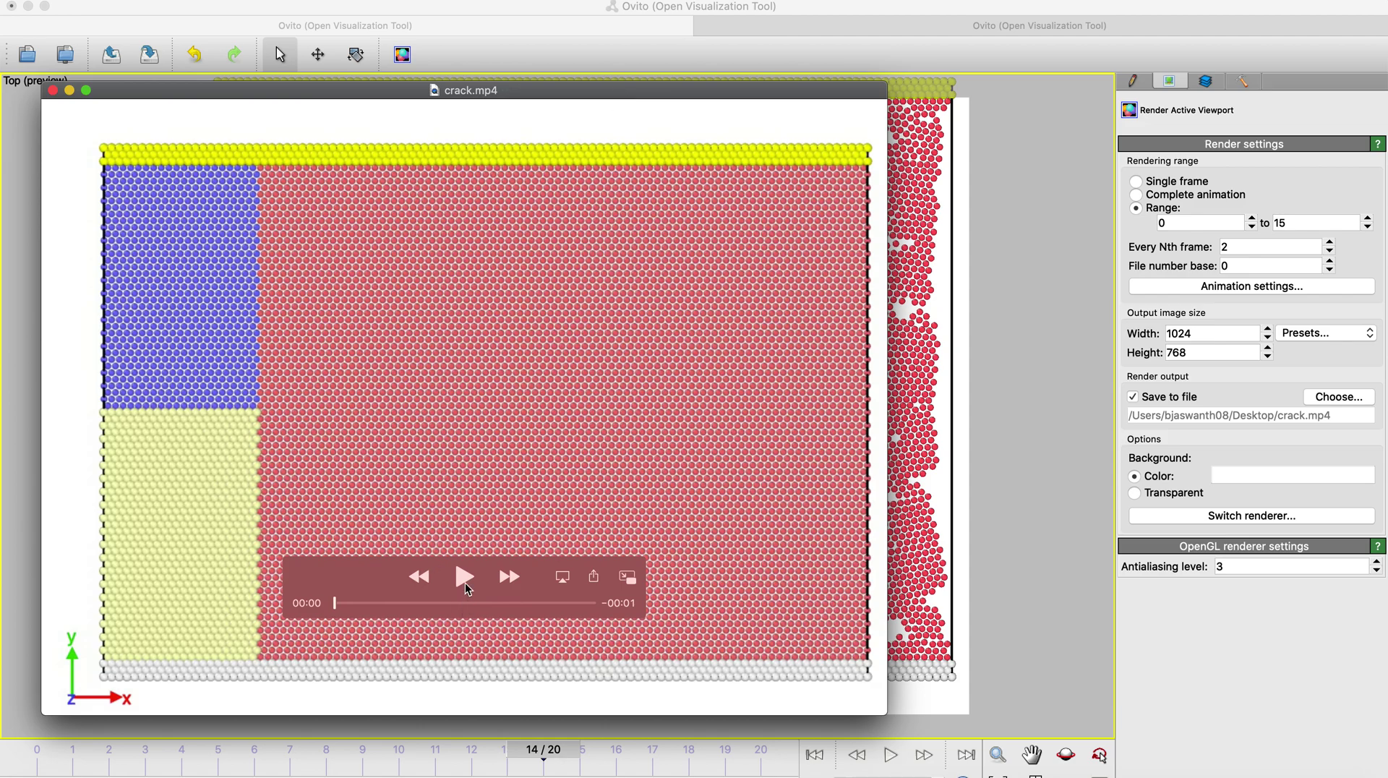
left_click(463, 576)
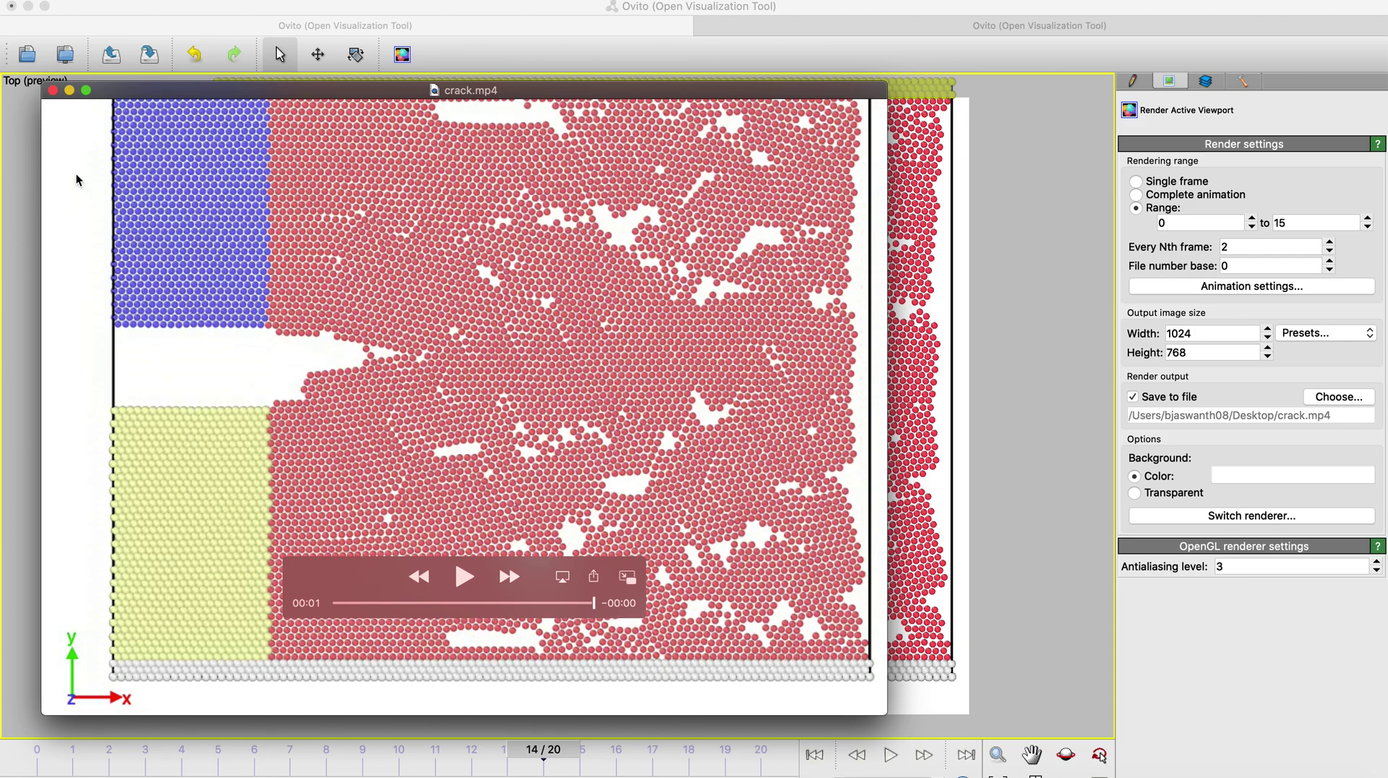
left_click(51, 91)
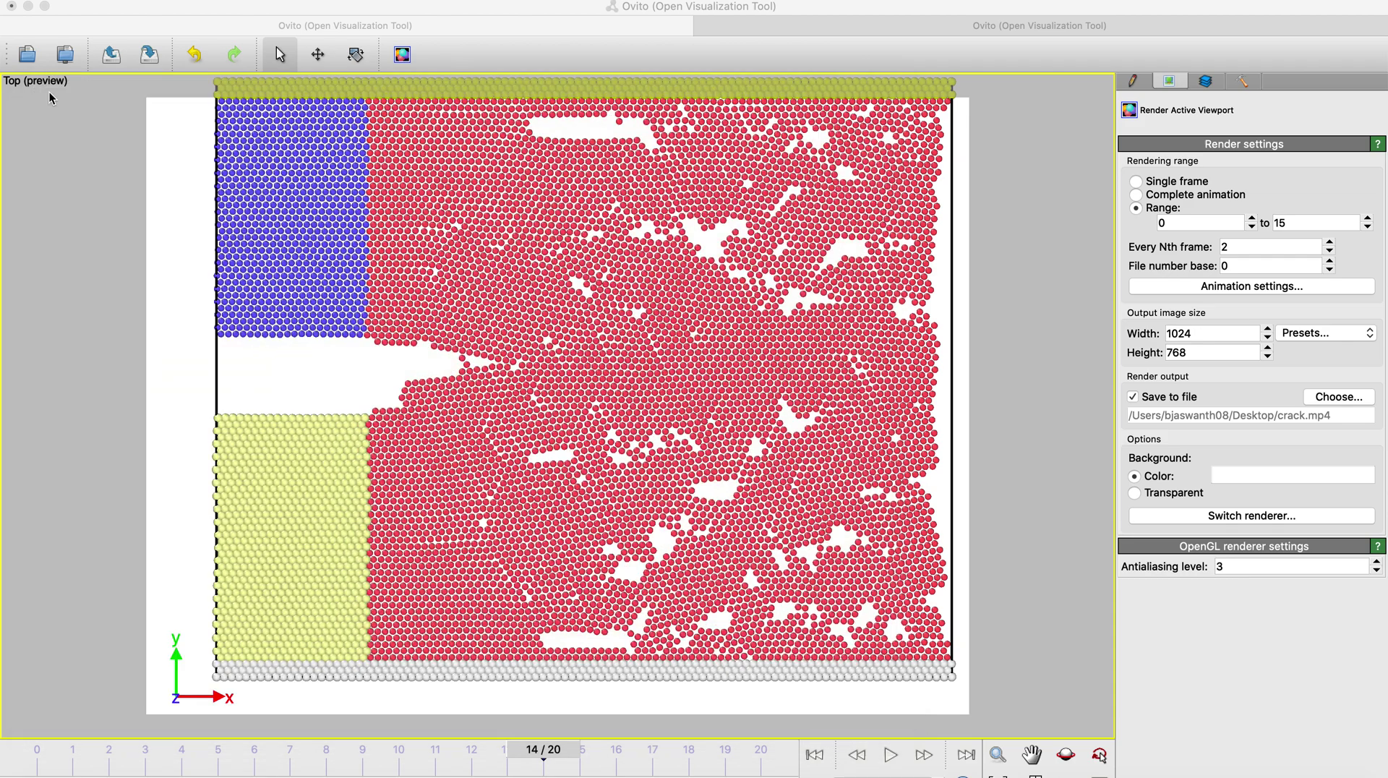
Step: Change Every Nth frame to 1 and re-render crack.mp4 with all 16 frames
left_click(1225, 248)
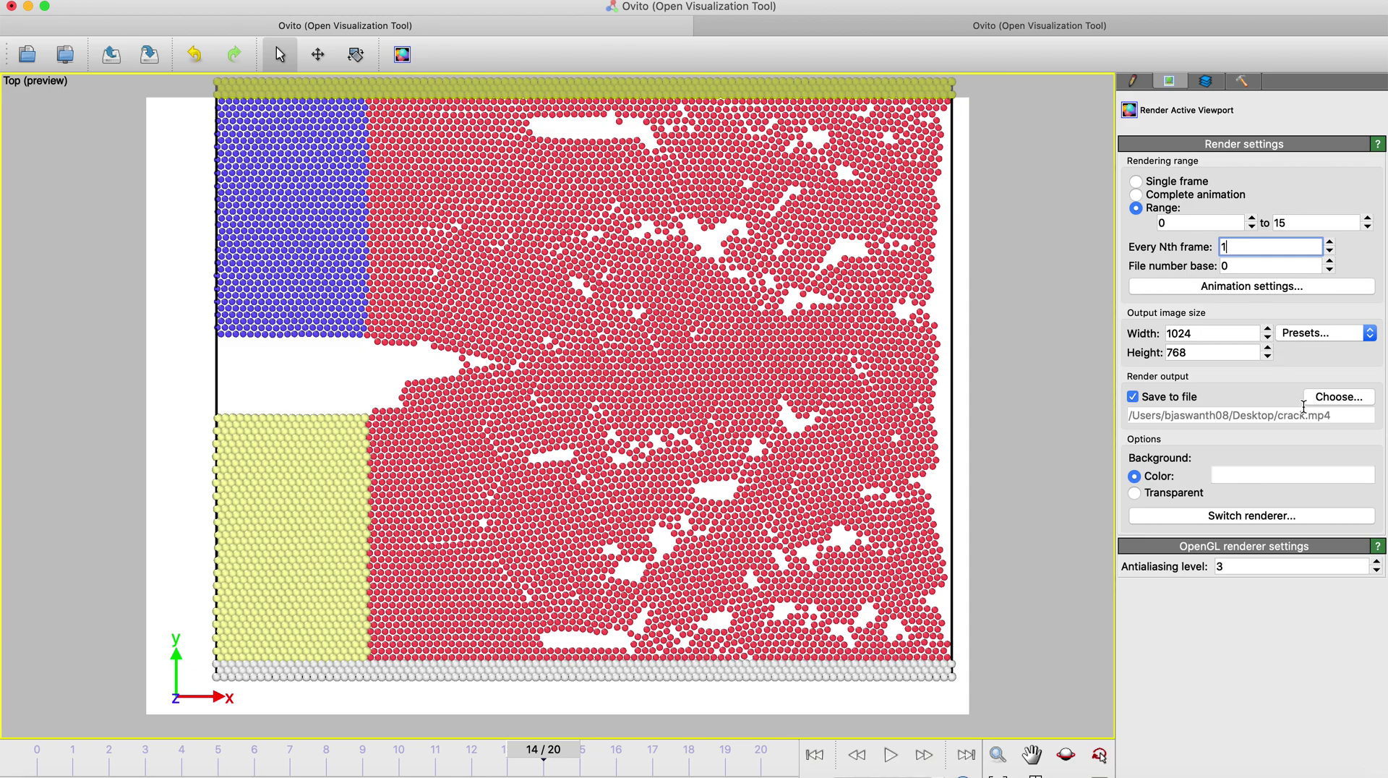
left_click(1129, 110)
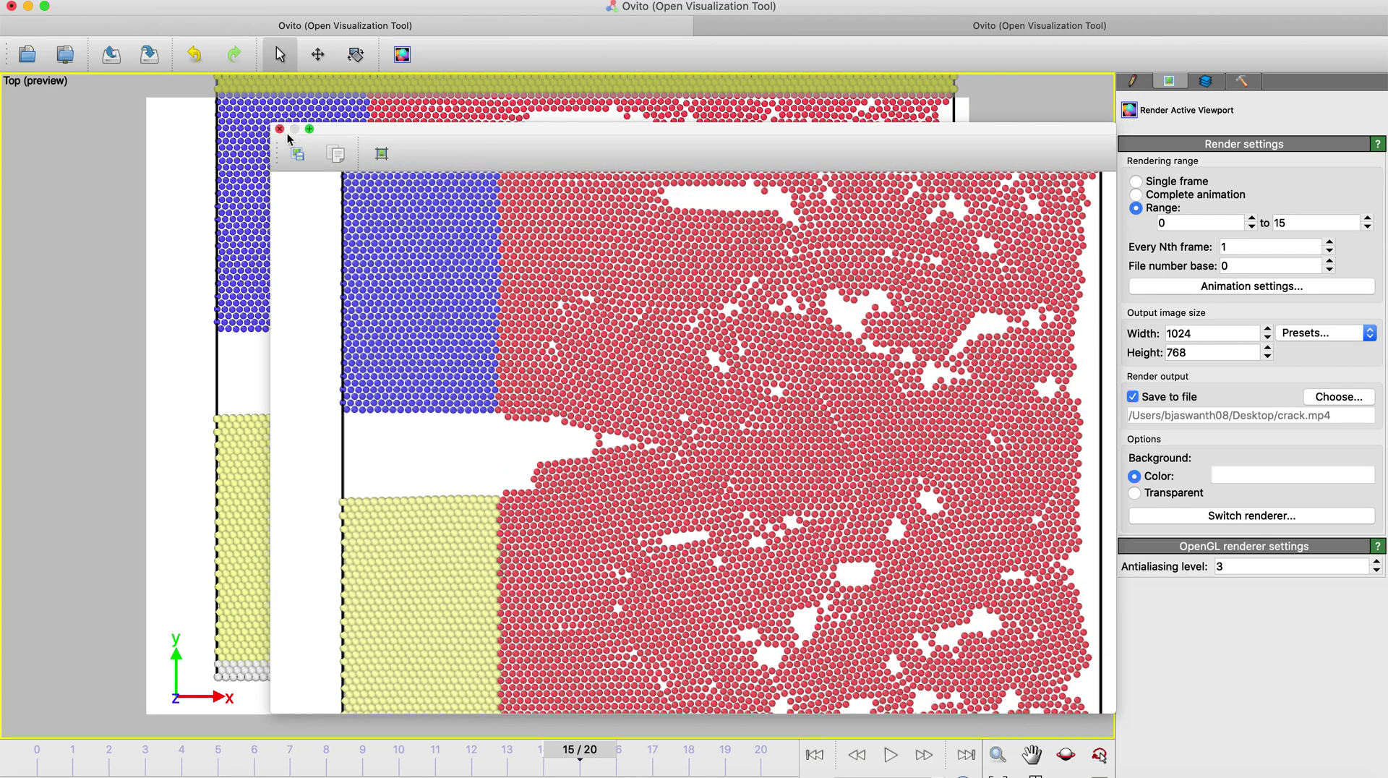
Step: Find crack.mp4 through Spotlight and play it in QuickTime Player
left_click(279, 129)
key("super+space")
type("cr")
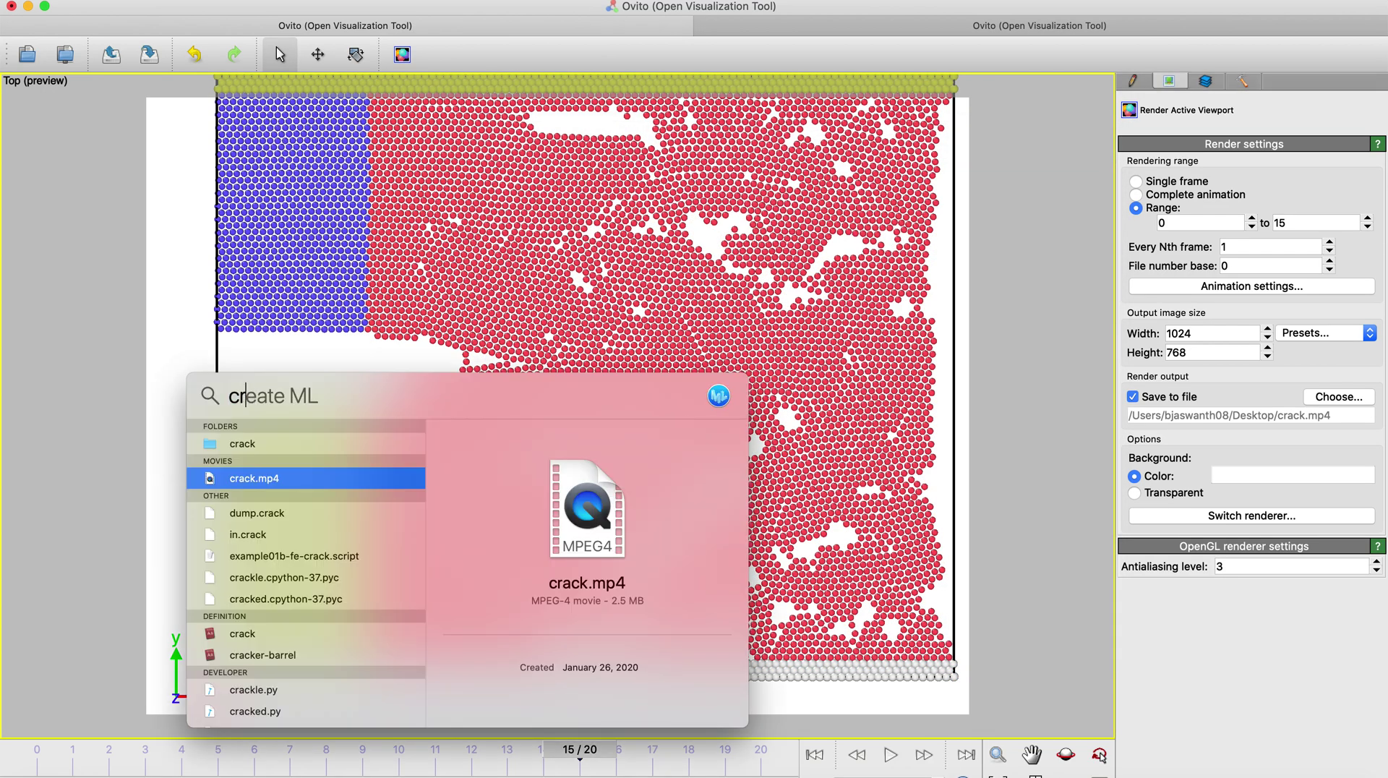
type("ack")
key("Return")
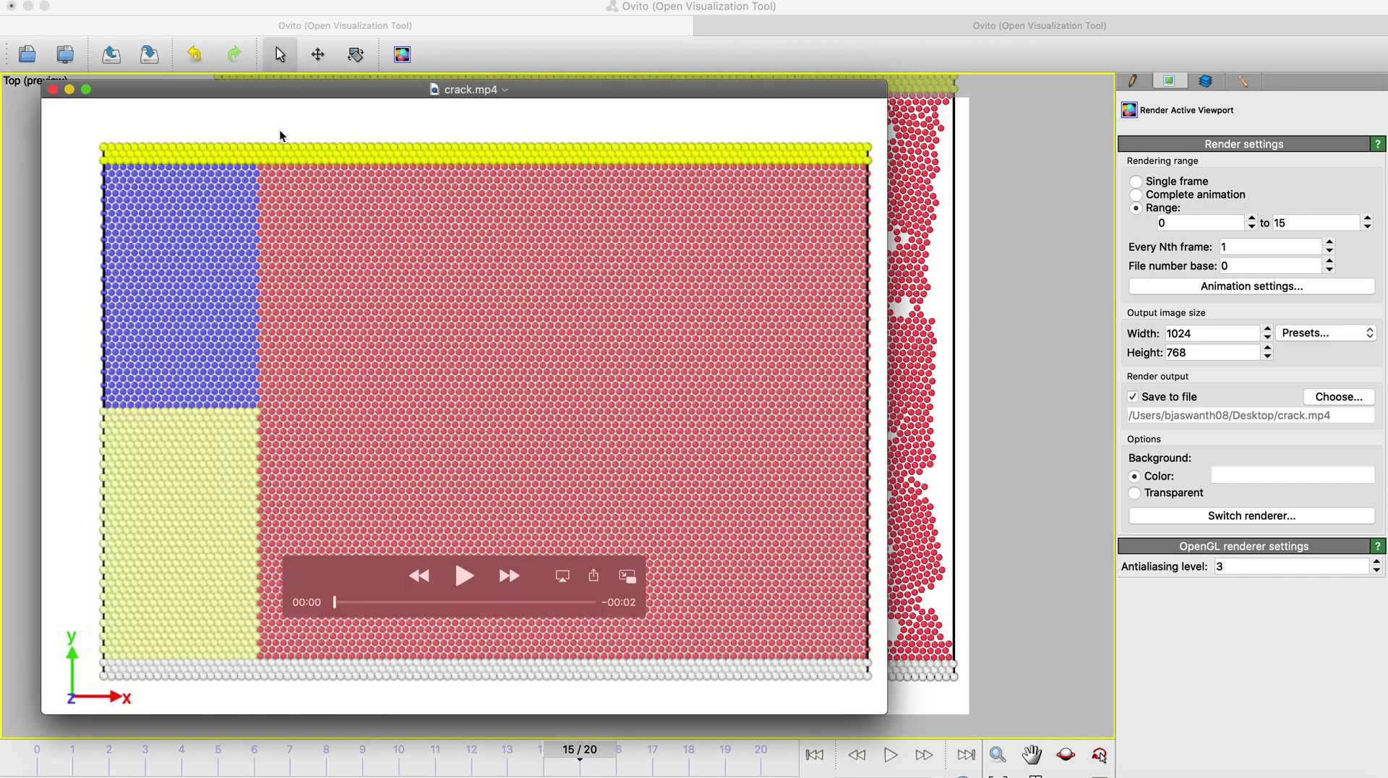
left_click(464, 577)
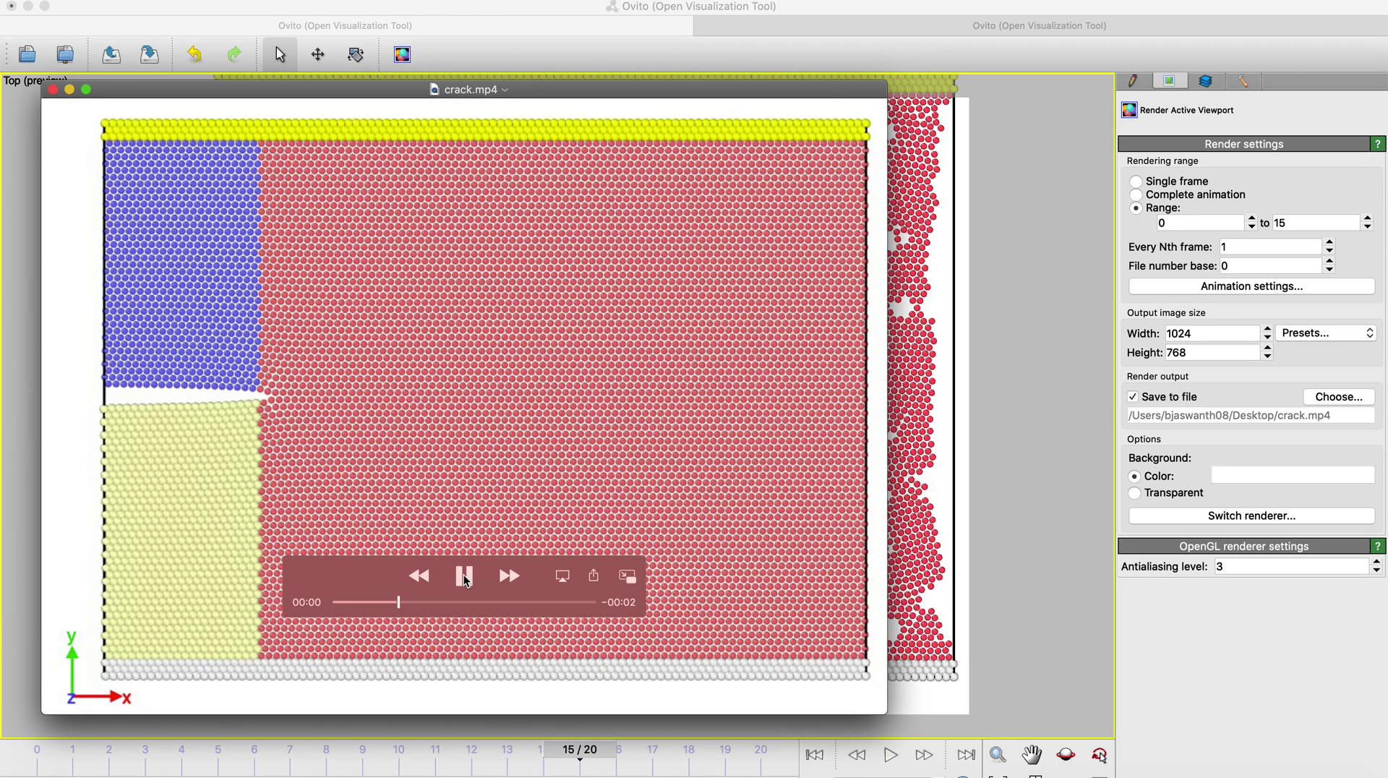